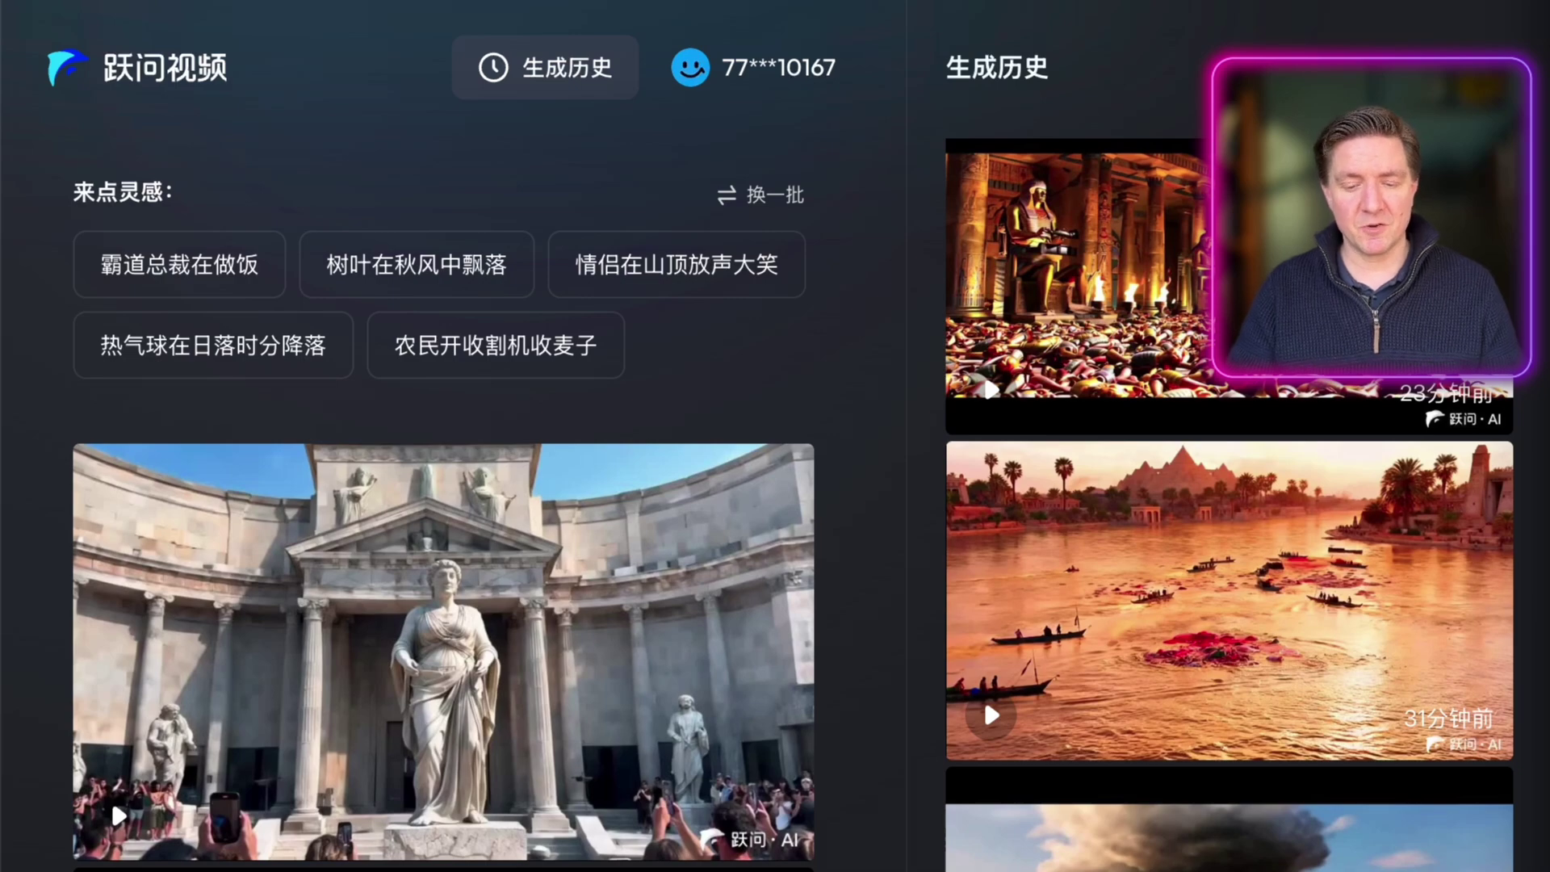
Translate the Yuewen Video creation page from Chinese into English with Chrome Translate
{"action": "scroll", "coordinate": [1227, 500], "scroll_direction": "down", "scroll_amount": 3}
{"action": "scroll", "coordinate": [1227, 501], "scroll_direction": "up", "scroll_amount": 2}
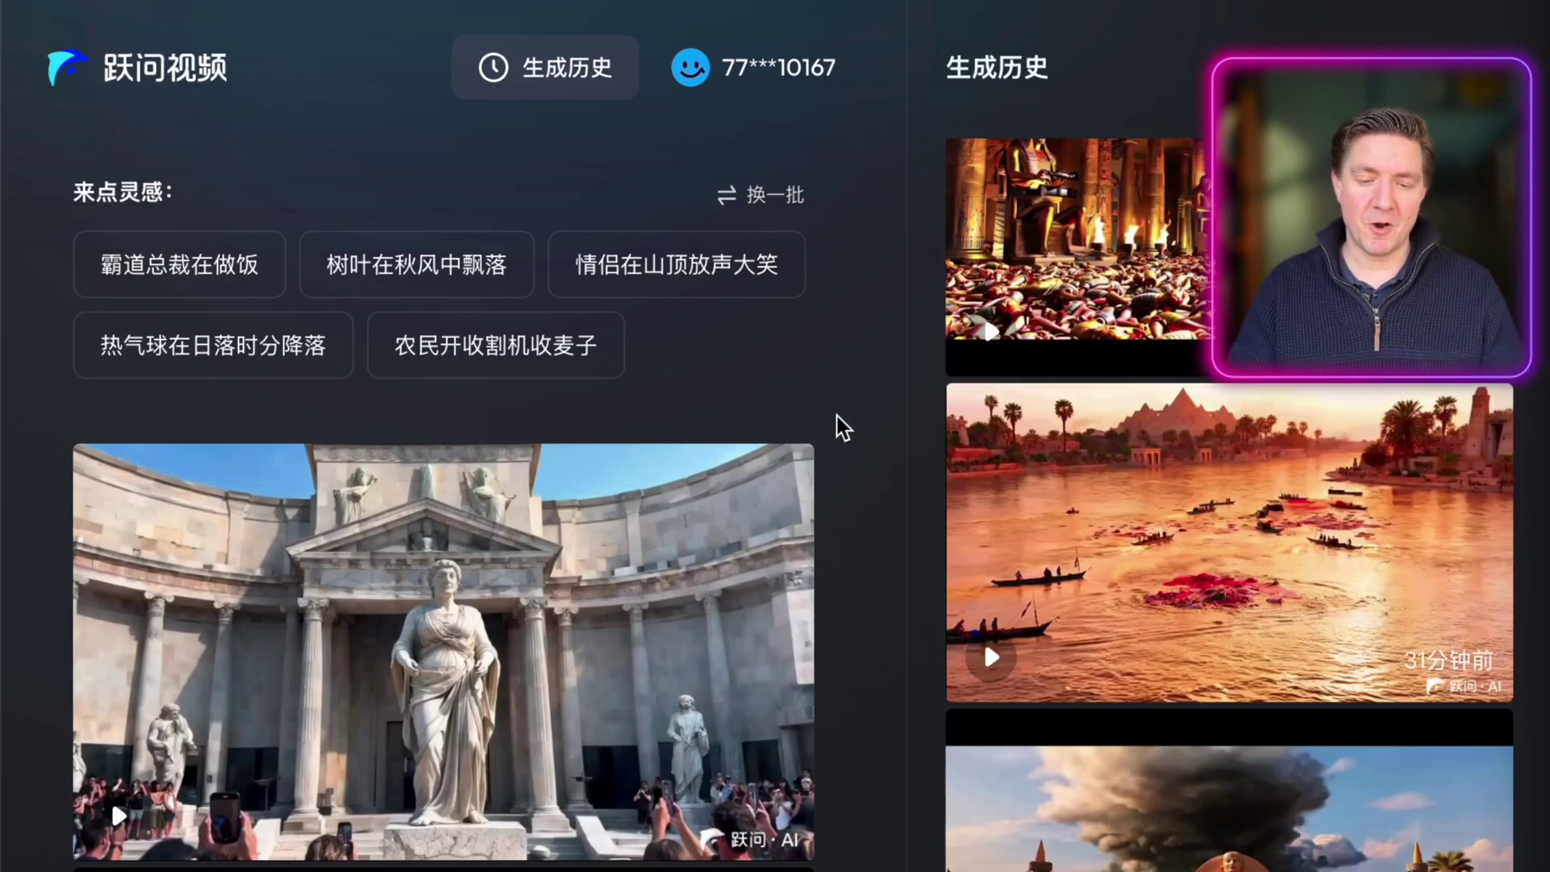
{"action": "scroll", "coordinate": [843, 428], "scroll_direction": "down", "scroll_amount": 1}
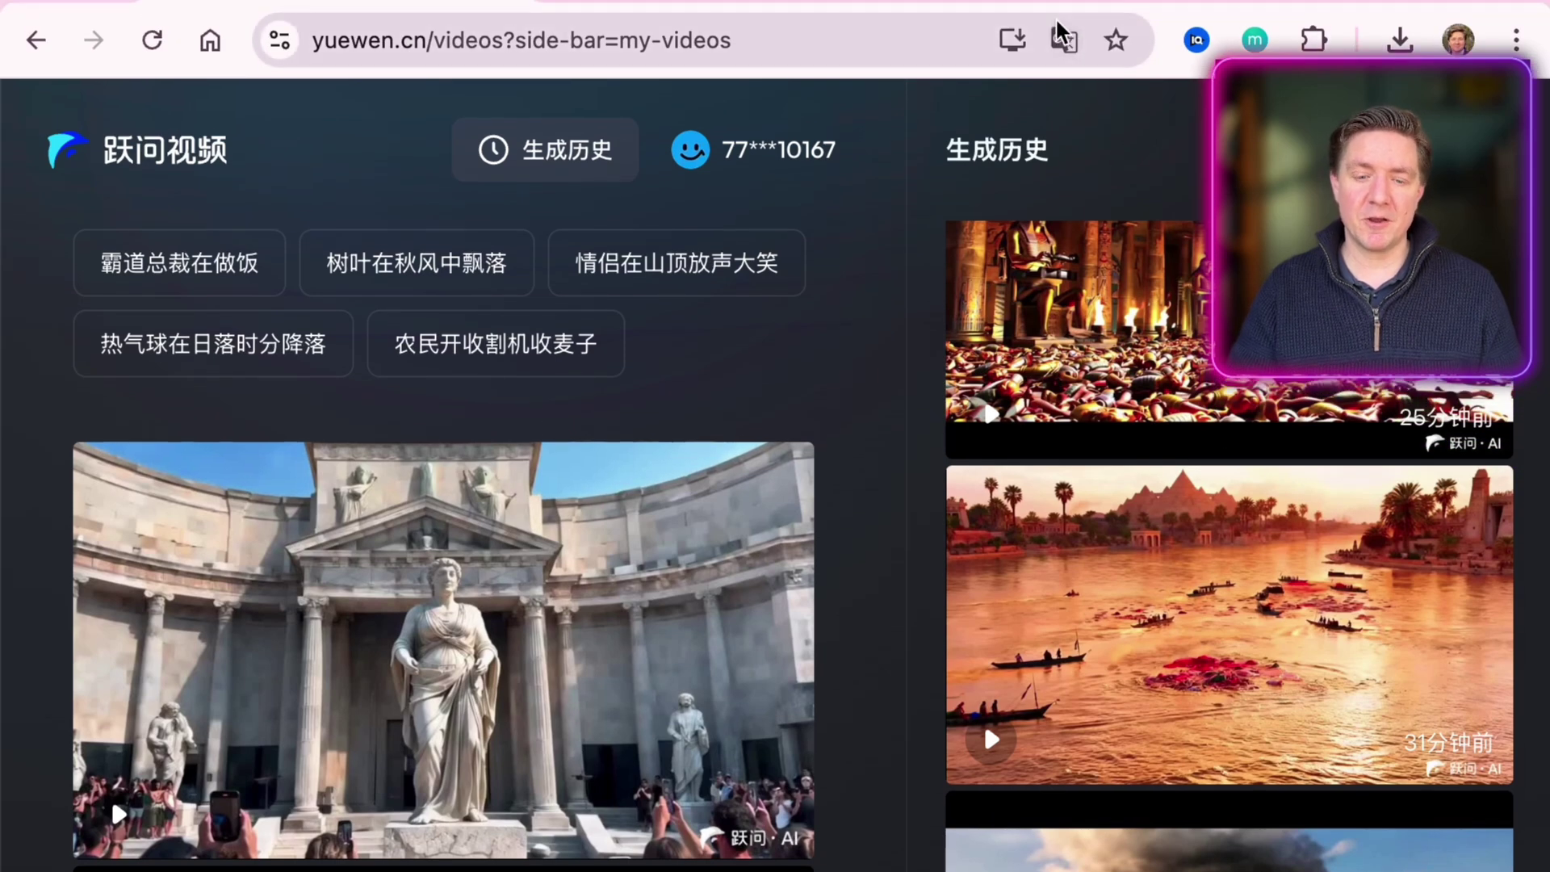
{"action": "left_click", "coordinate": [1076, 41]}
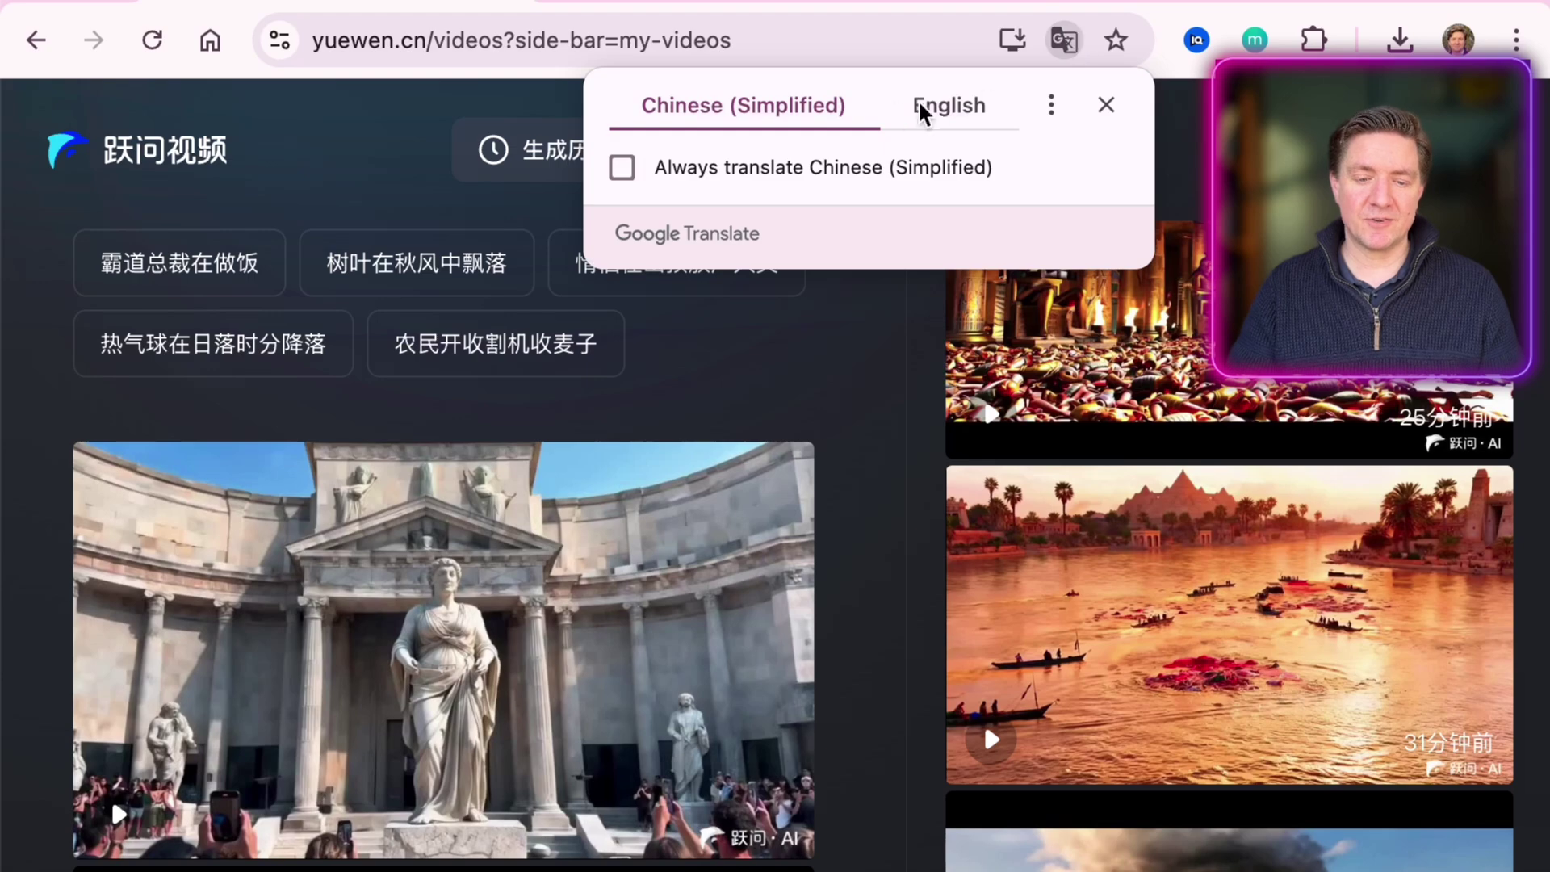
{"action": "left_click", "coordinate": [983, 113]}
{"action": "left_click", "coordinate": [1102, 107]}
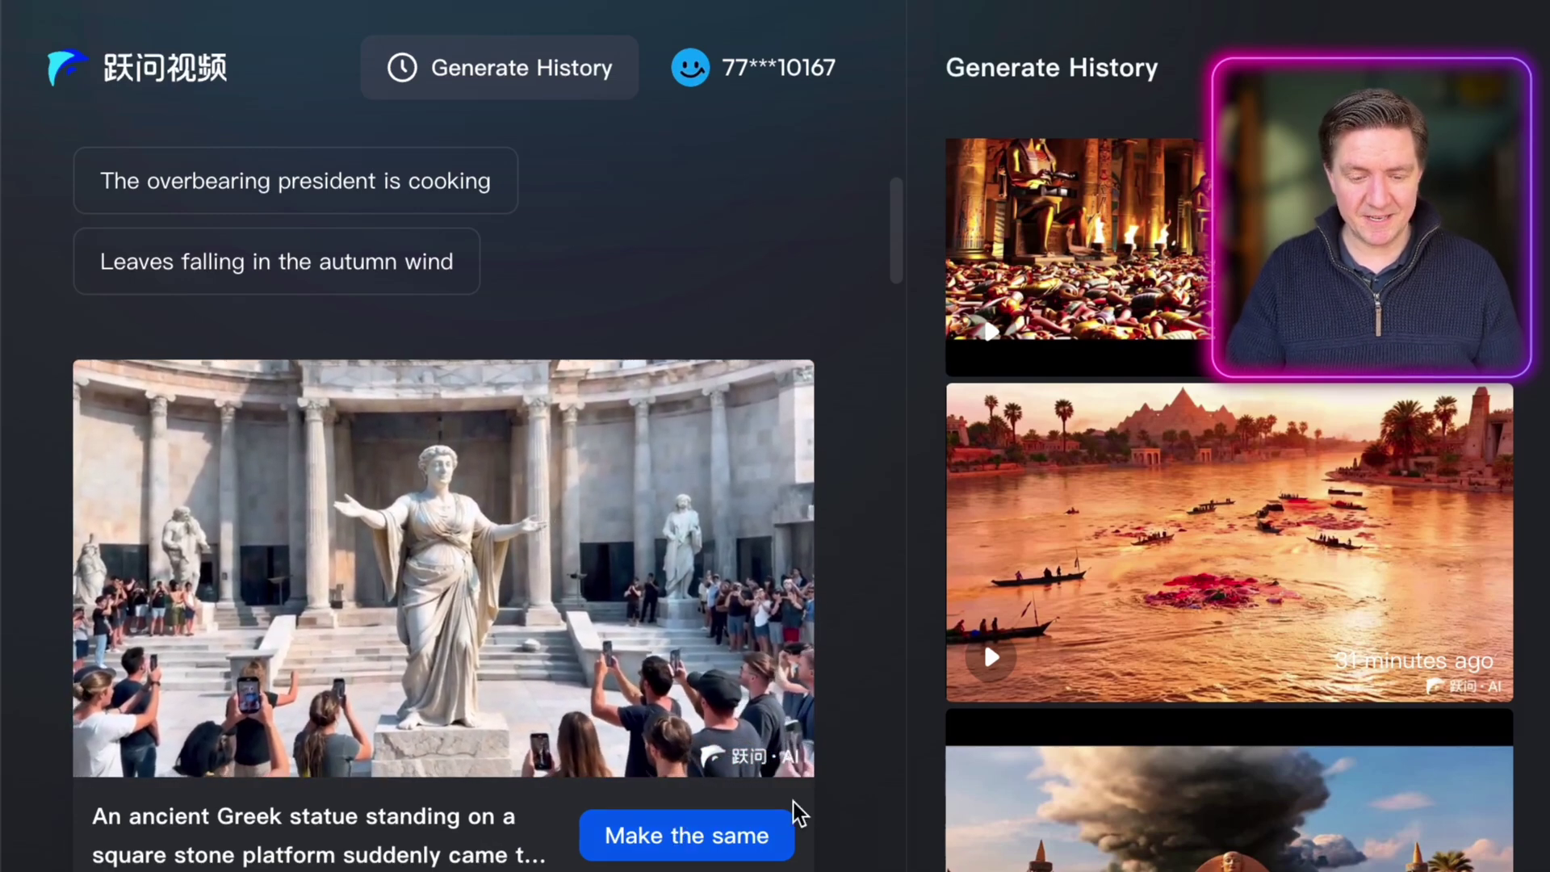
{"action": "scroll", "coordinate": [896, 808], "scroll_direction": "down", "scroll_amount": 2}
{"action": "scroll", "coordinate": [904, 810], "scroll_direction": "down", "scroll_amount": 1}
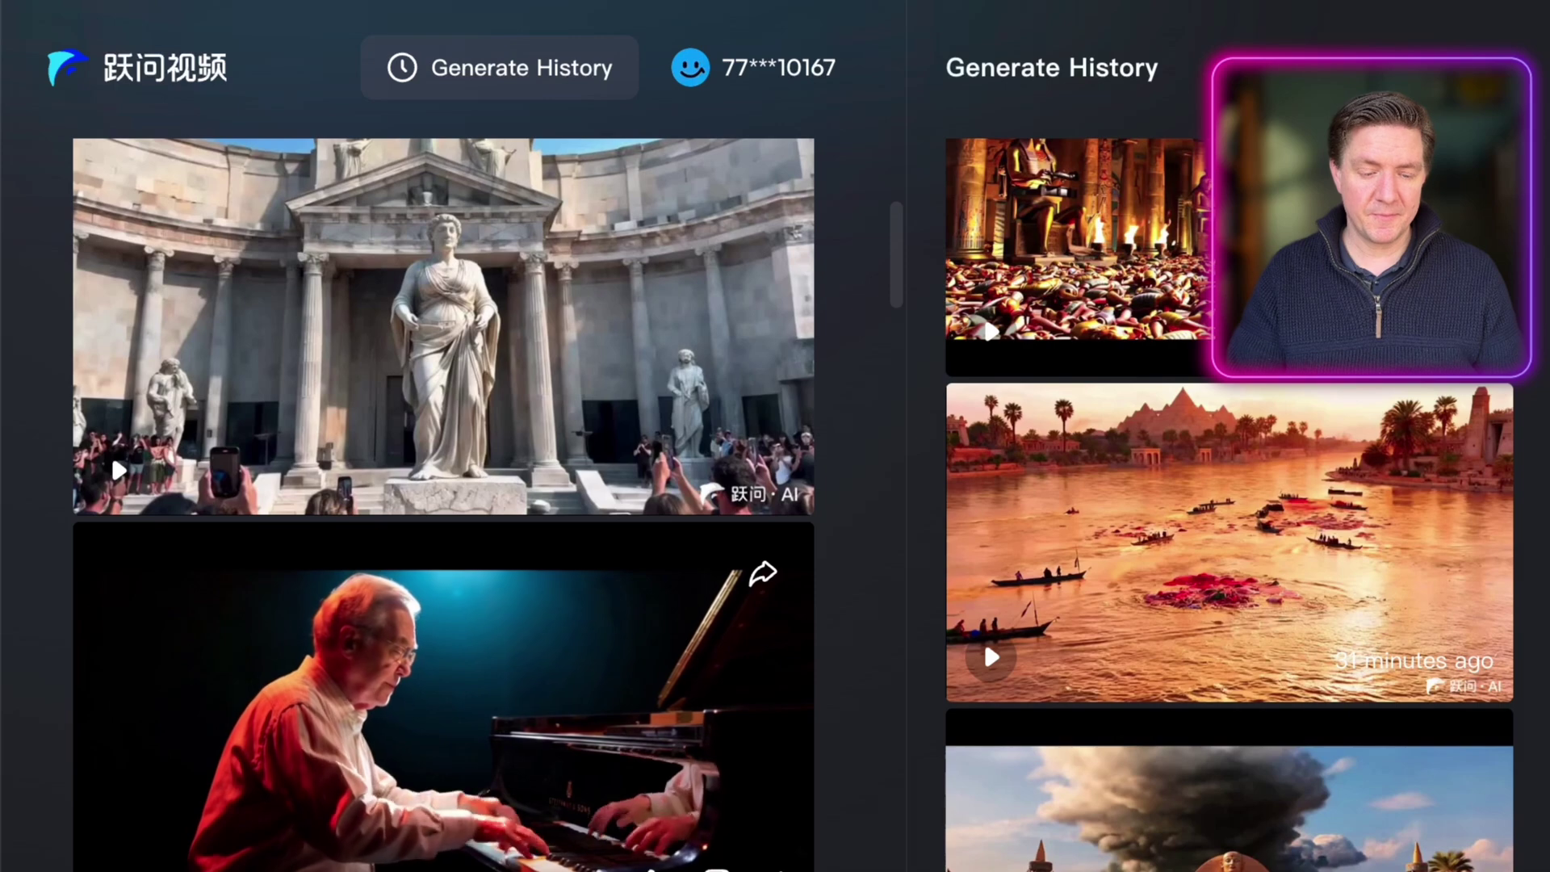
{"action": "scroll", "coordinate": [445, 646], "scroll_direction": "down", "scroll_amount": 8}
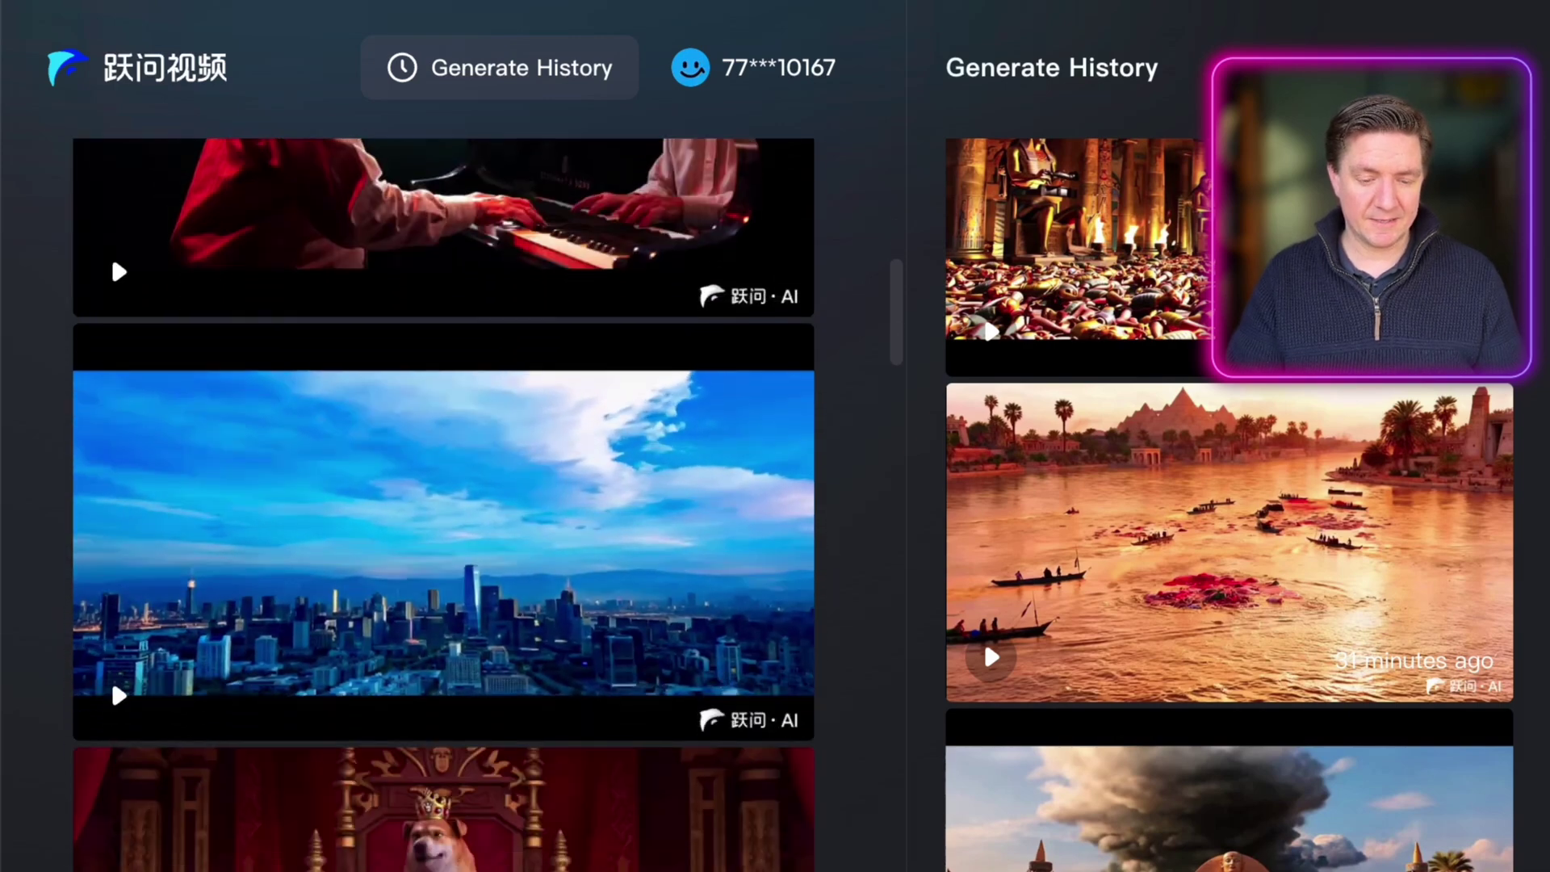
{"action": "scroll", "coordinate": [209, 803], "scroll_direction": "down", "scroll_amount": 3}
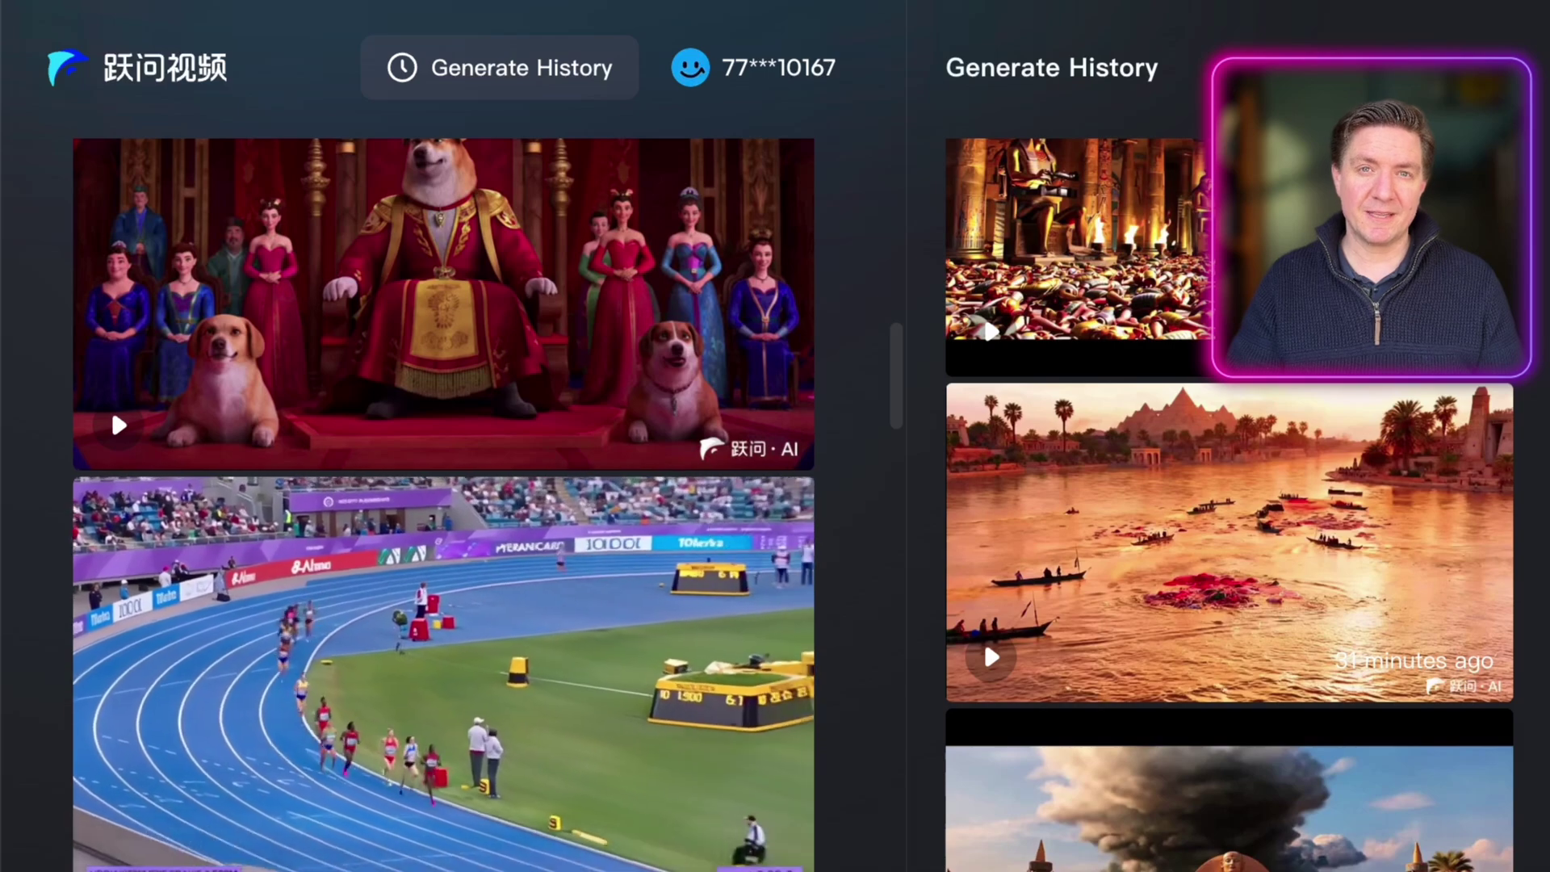
{"action": "scroll", "coordinate": [81, 688], "scroll_direction": "down", "scroll_amount": 20}
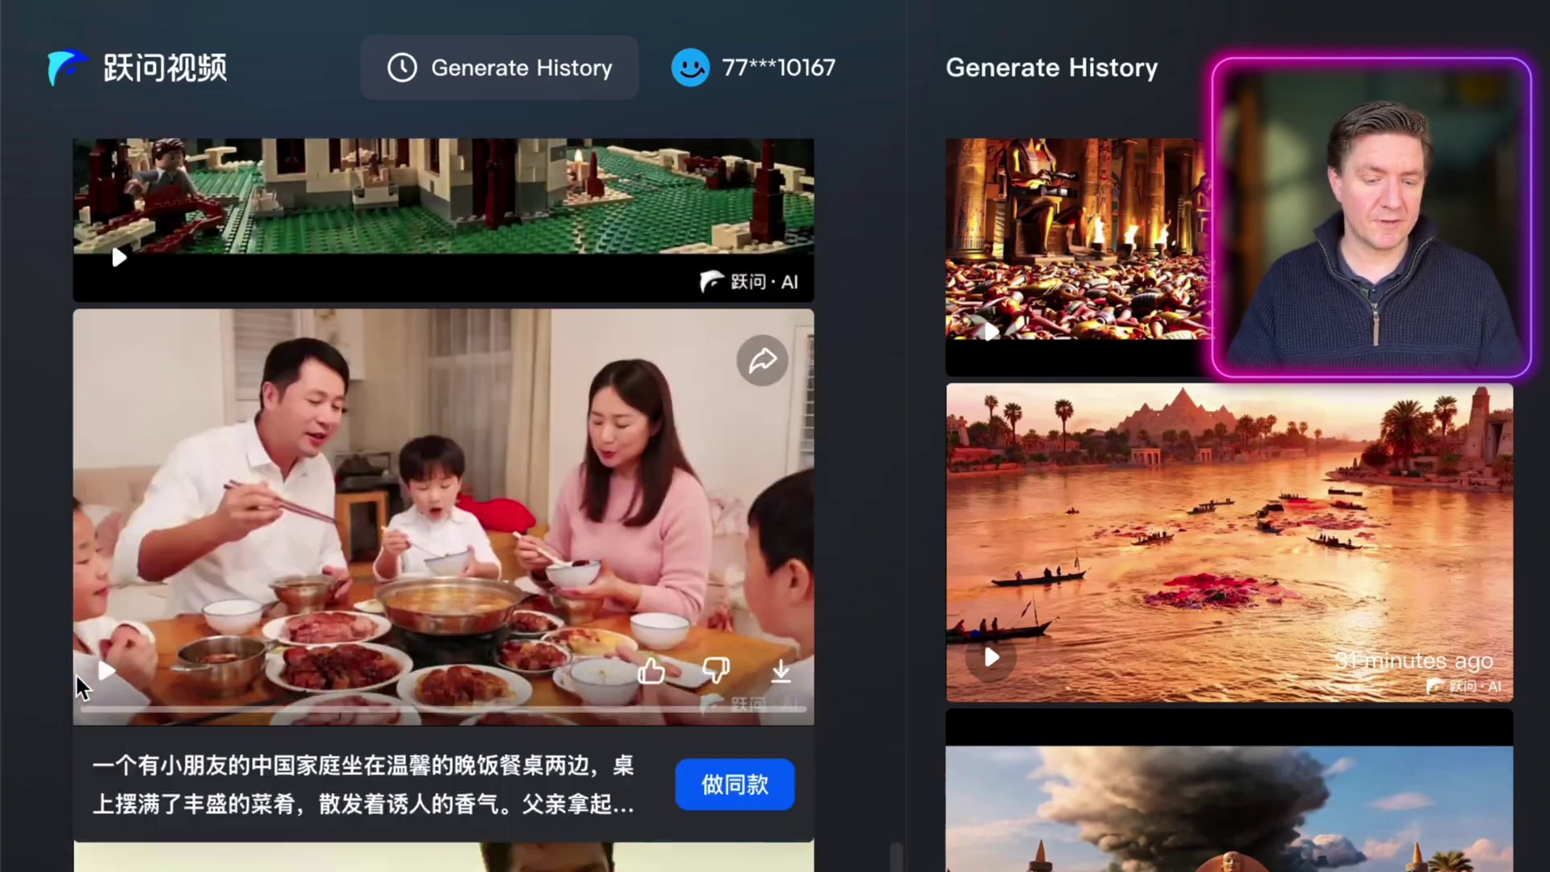
{"action": "scroll", "coordinate": [81, 688], "scroll_direction": "down", "scroll_amount": 15}
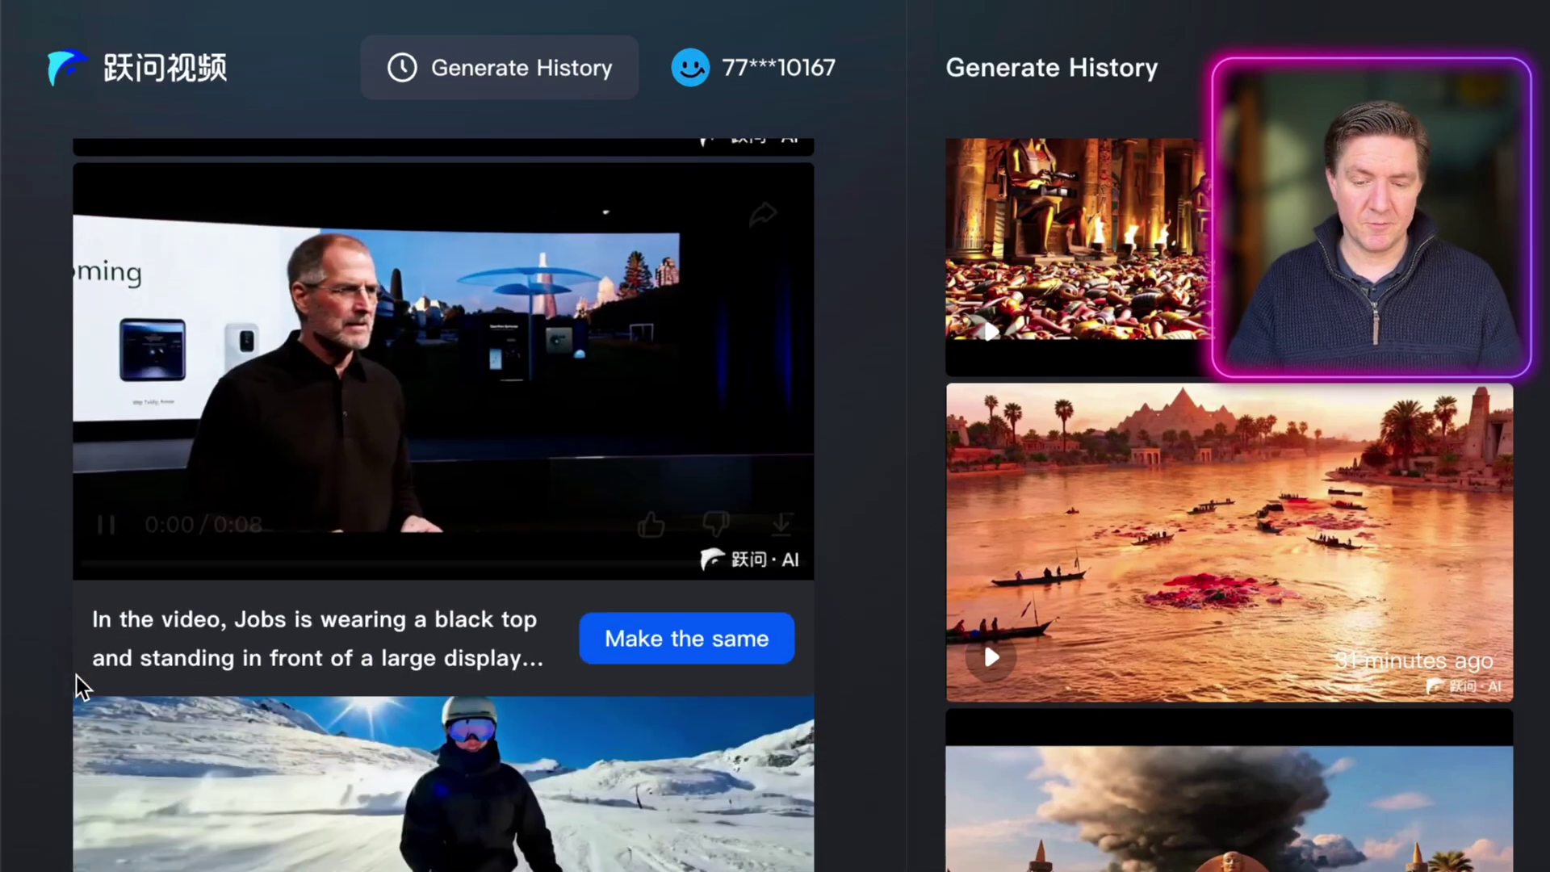
{"action": "scroll", "coordinate": [81, 688], "scroll_direction": "up", "scroll_amount": 20}
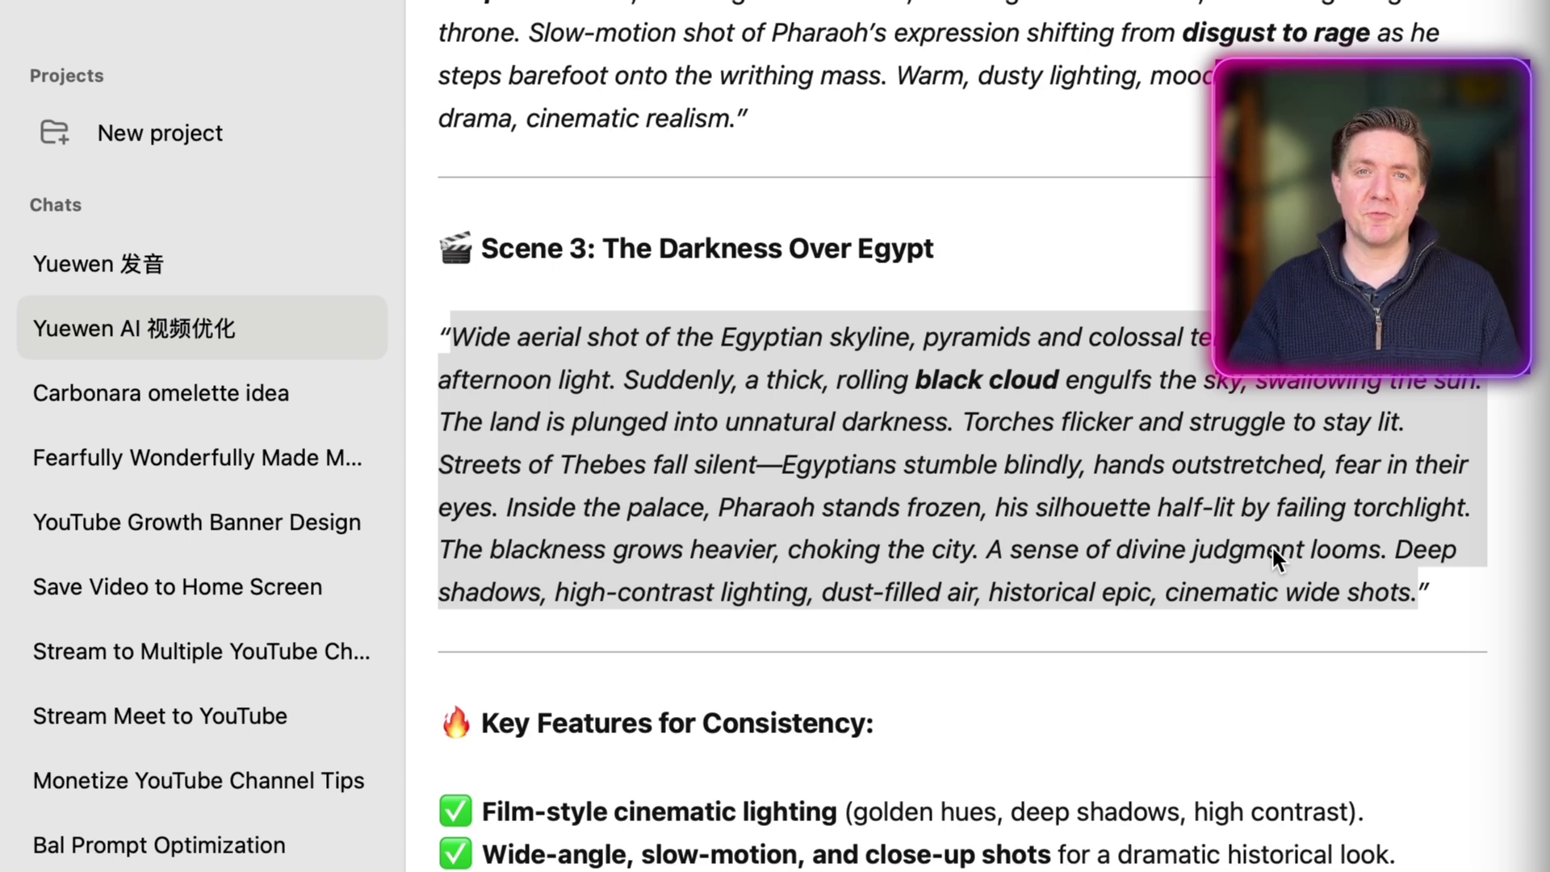
Copy the 'Scene 3: The Darkness Over Egypt' prompt text from ChatGPT
{"action": "right_click", "coordinate": [1070, 435]}
{"action": "left_click", "coordinate": [1155, 562]}
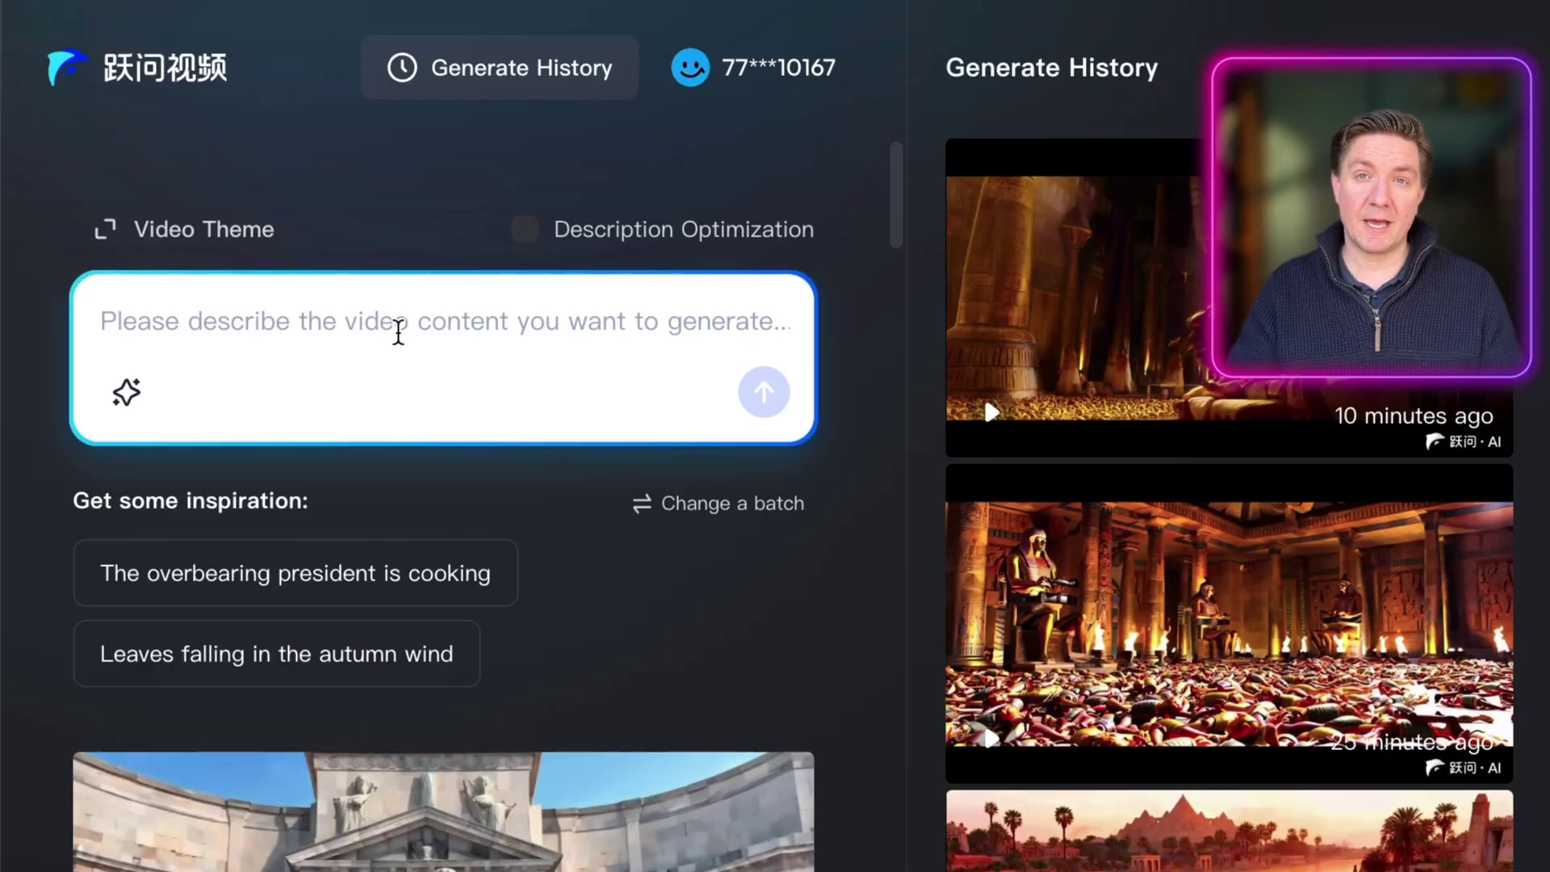
Paste the darkness-over-Egypt prompt into Yuewen's prompt box and submit it
{"action": "key", "text": "ctrl+v"}
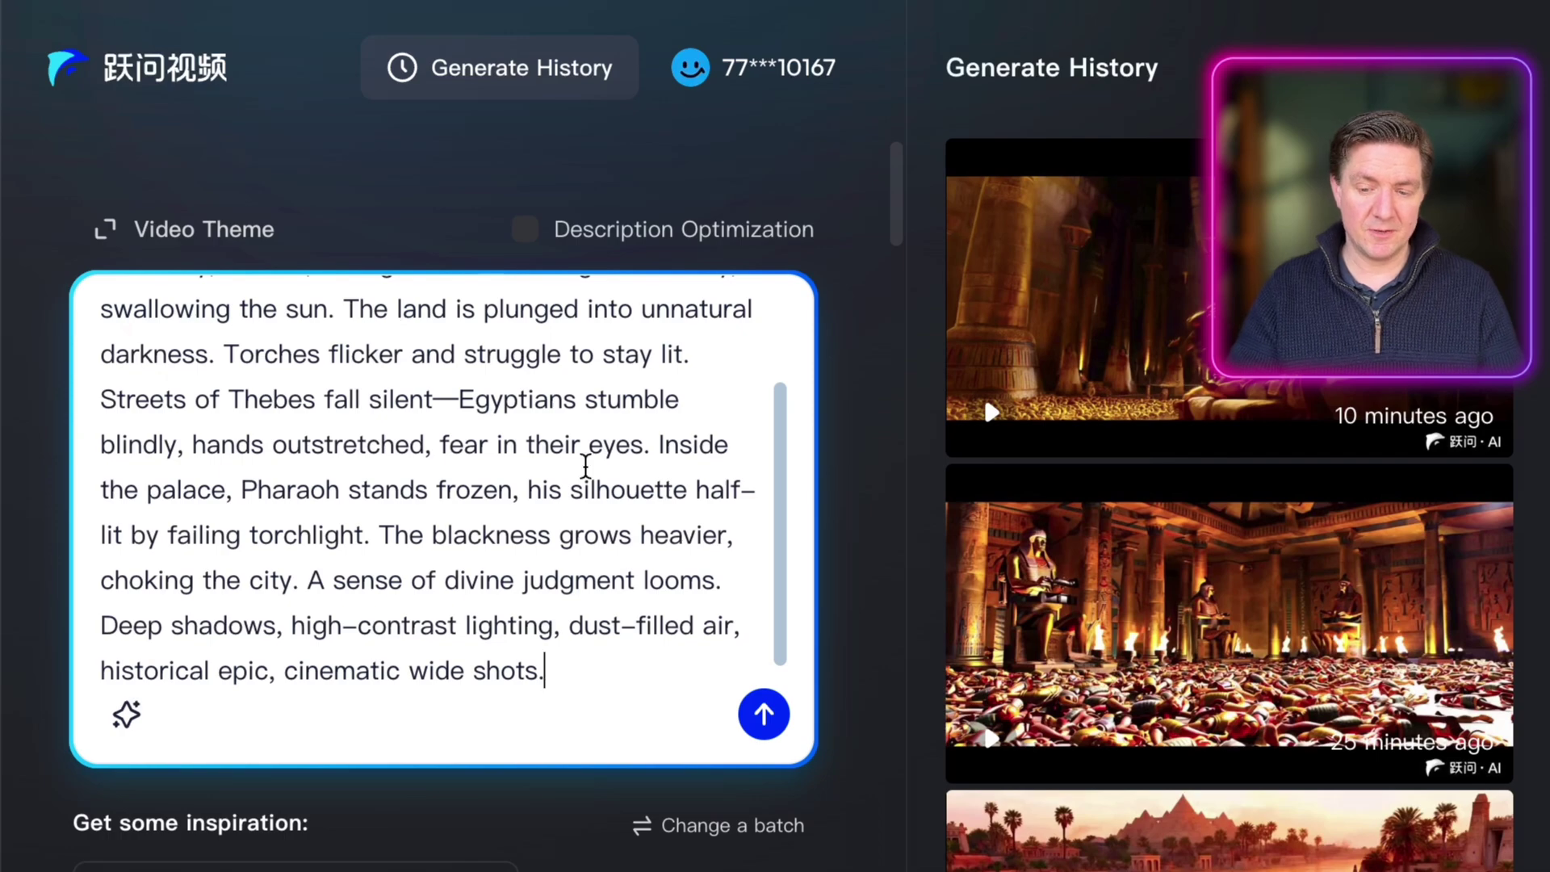
{"action": "scroll", "coordinate": [585, 467], "scroll_direction": "up", "scroll_amount": 3}
{"action": "scroll", "coordinate": [587, 463], "scroll_direction": "down", "scroll_amount": 3}
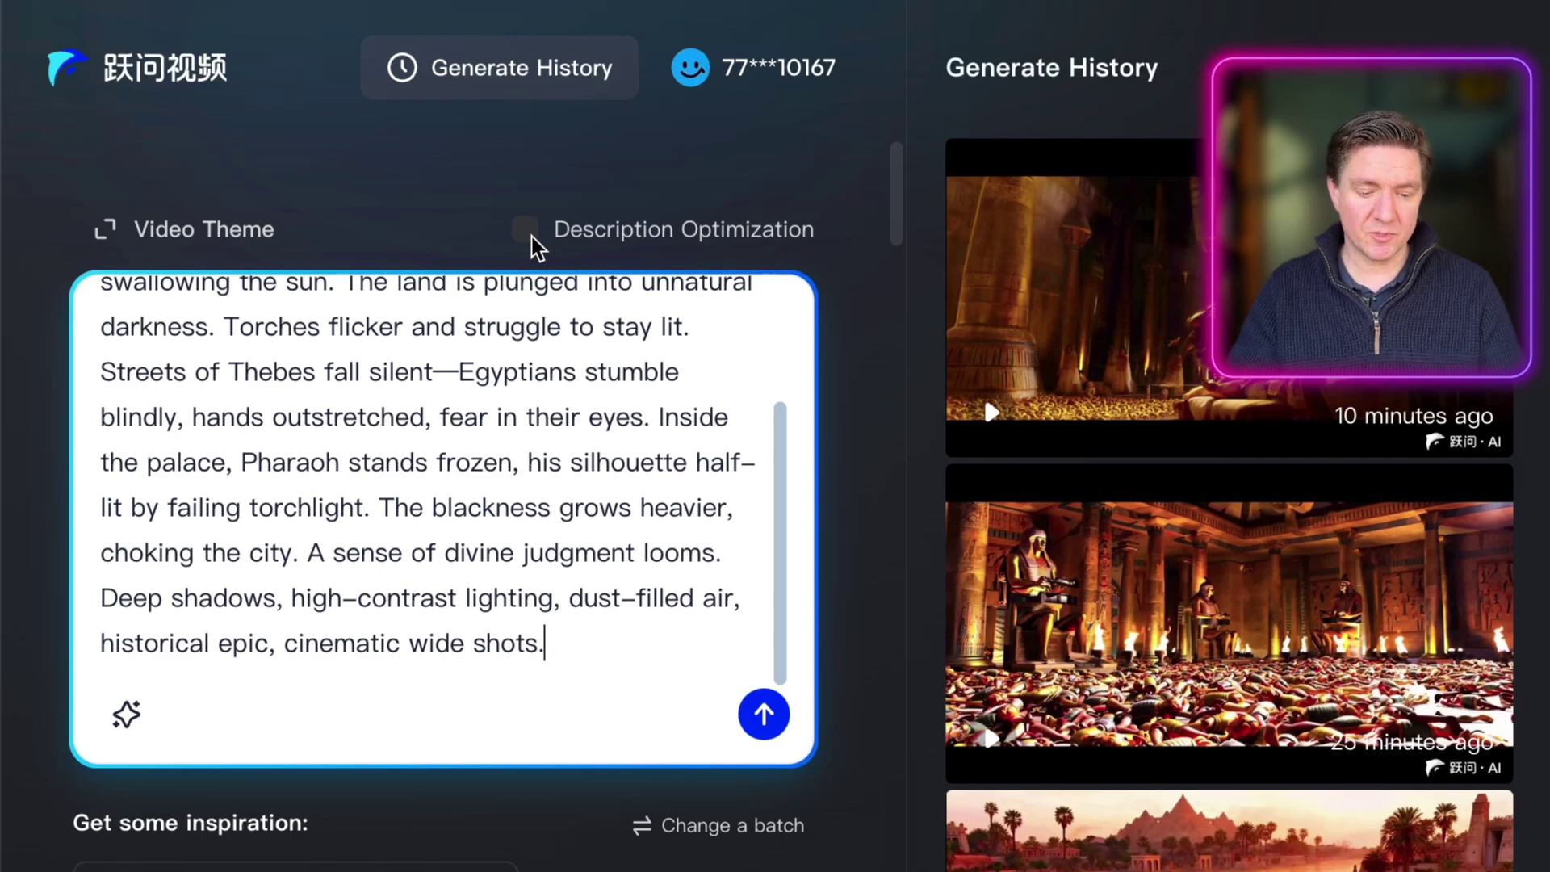
{"action": "left_click", "coordinate": [755, 715]}
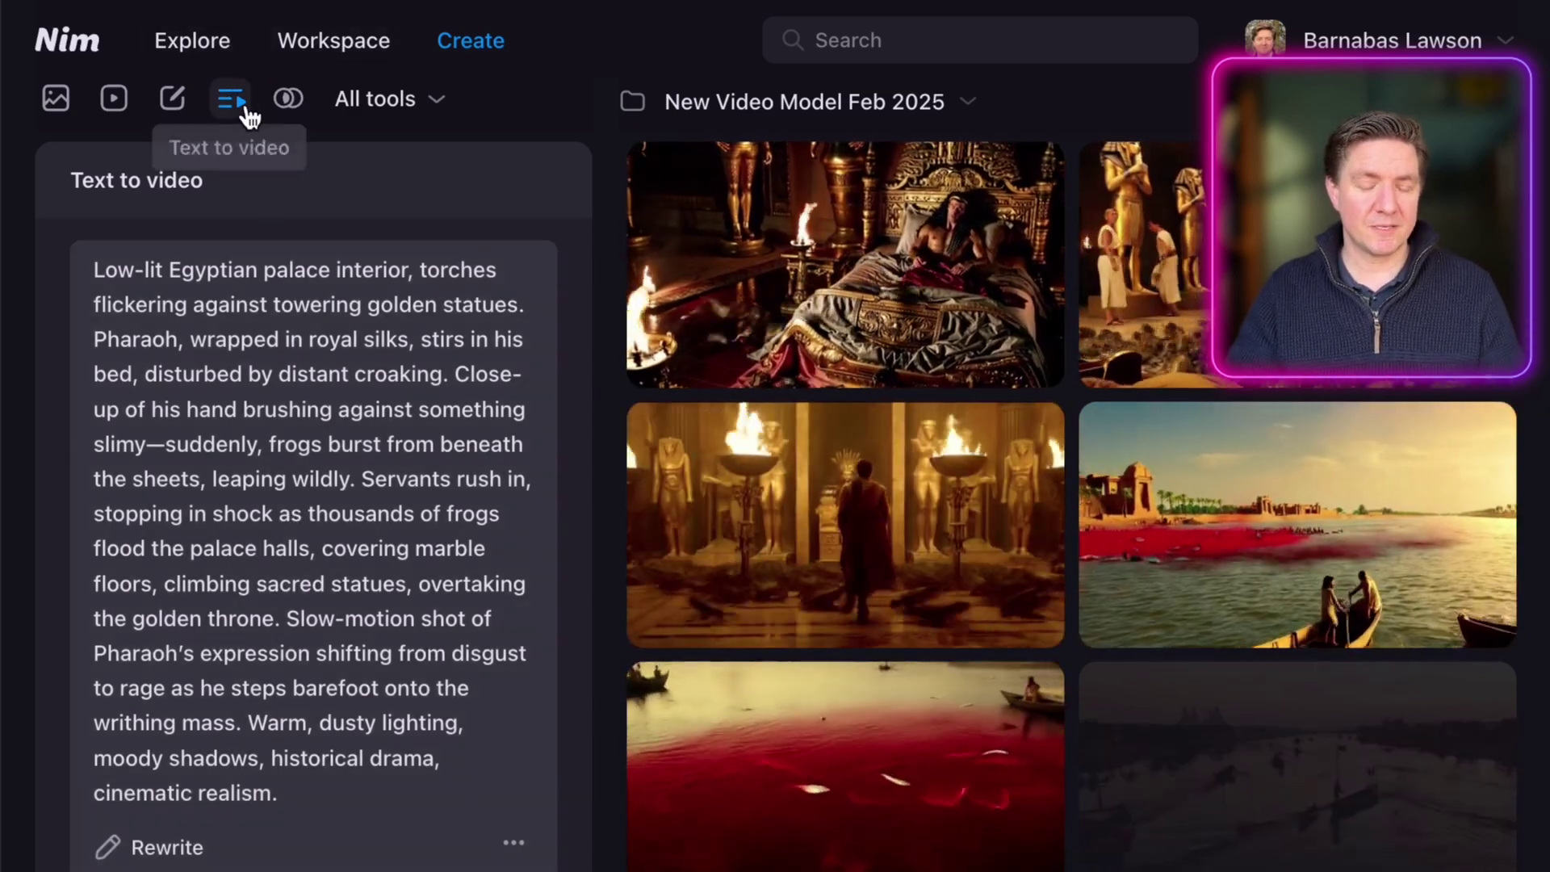
Replace the Nim prompt with the darkness-over-Egypt text and generate with Hunyuan at 16:9
{"action": "left_click", "coordinate": [346, 609]}
{"action": "key", "text": "ctrl+a"}
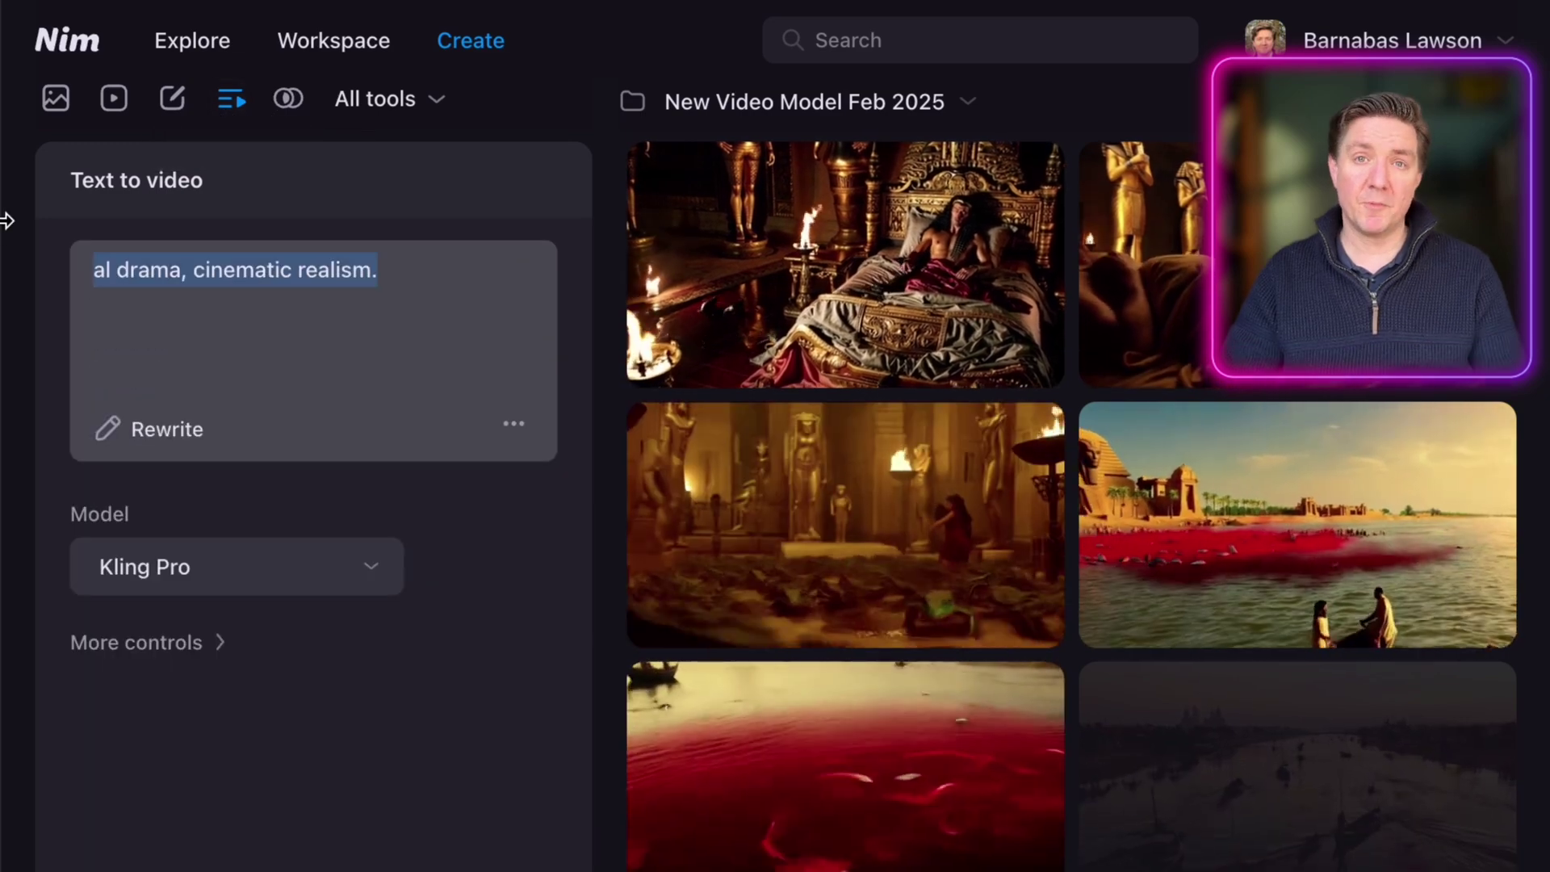
{"action": "key", "text": "ctrl+v"}
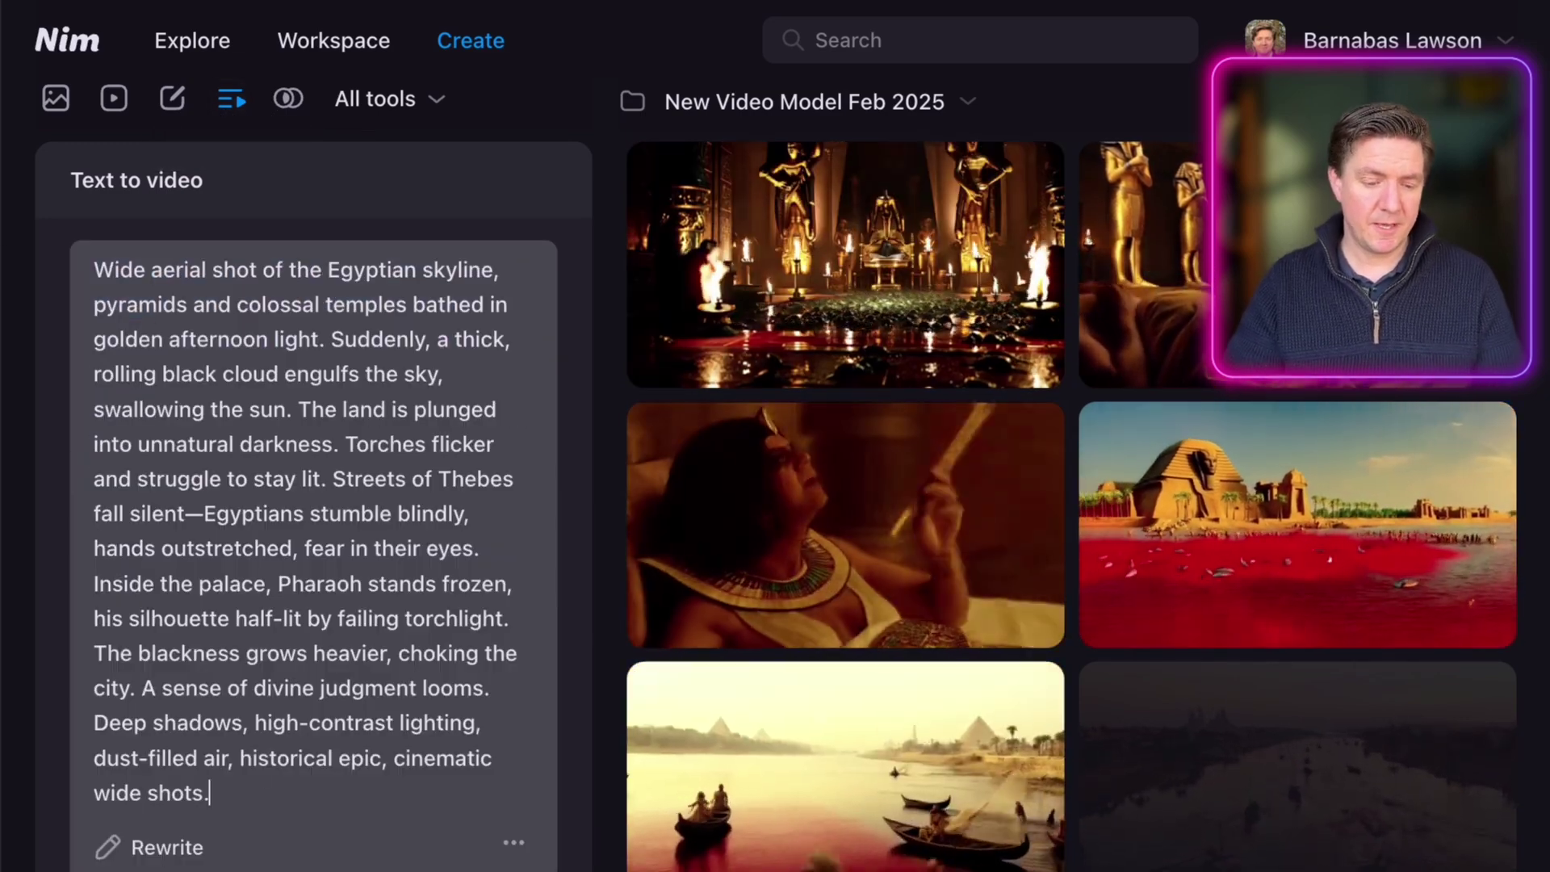
{"action": "left_click", "coordinate": [388, 866]}
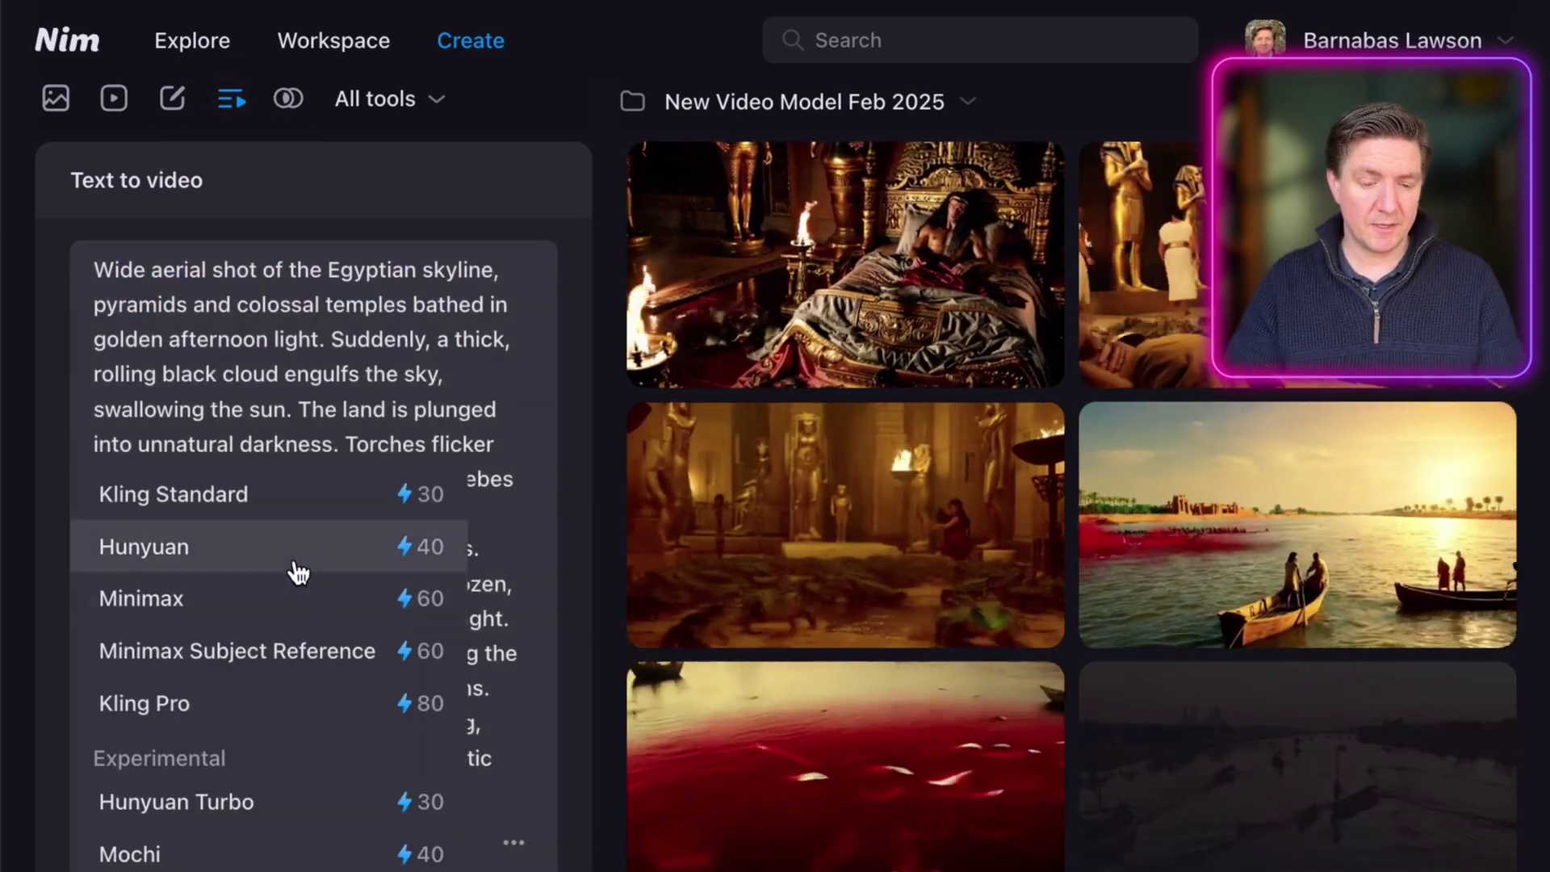
{"action": "left_click", "coordinate": [299, 571]}
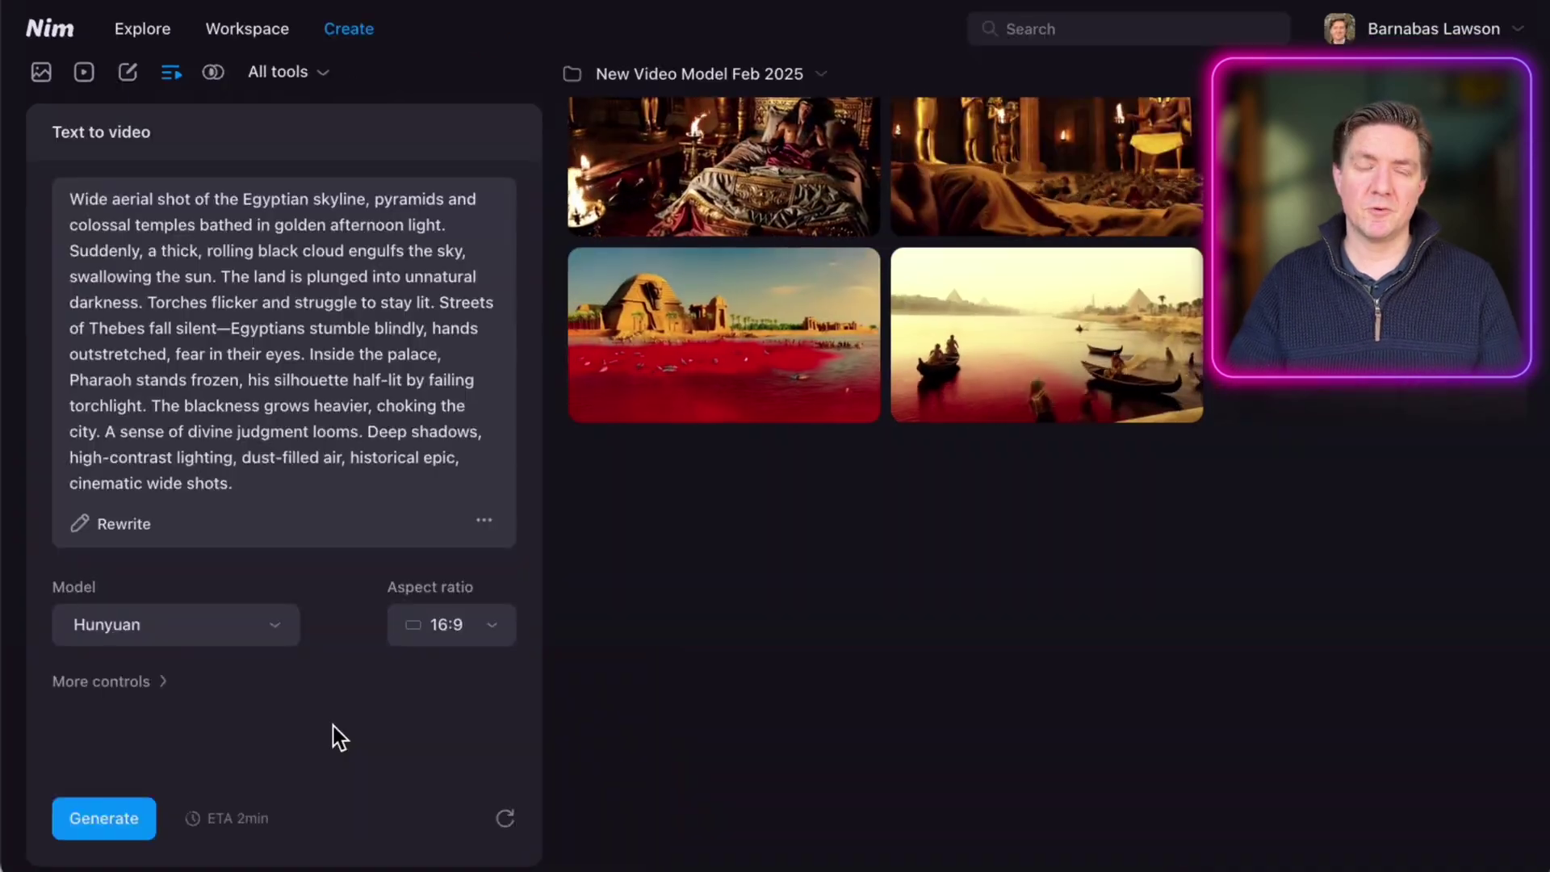
{"action": "left_click", "coordinate": [453, 627]}
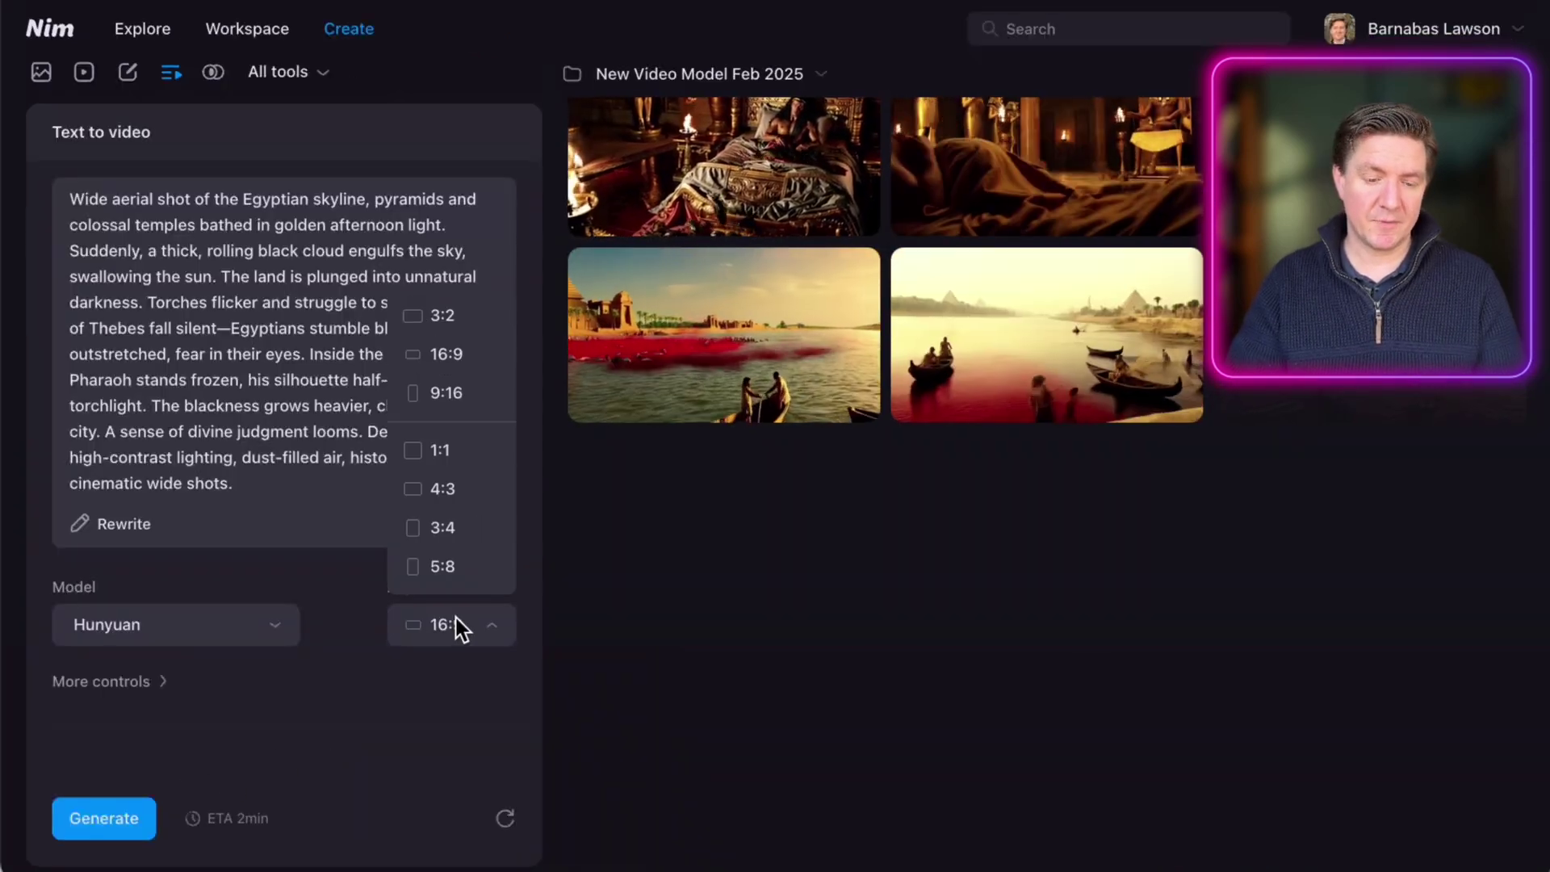
{"action": "left_click", "coordinate": [429, 700]}
{"action": "left_click", "coordinate": [95, 822]}
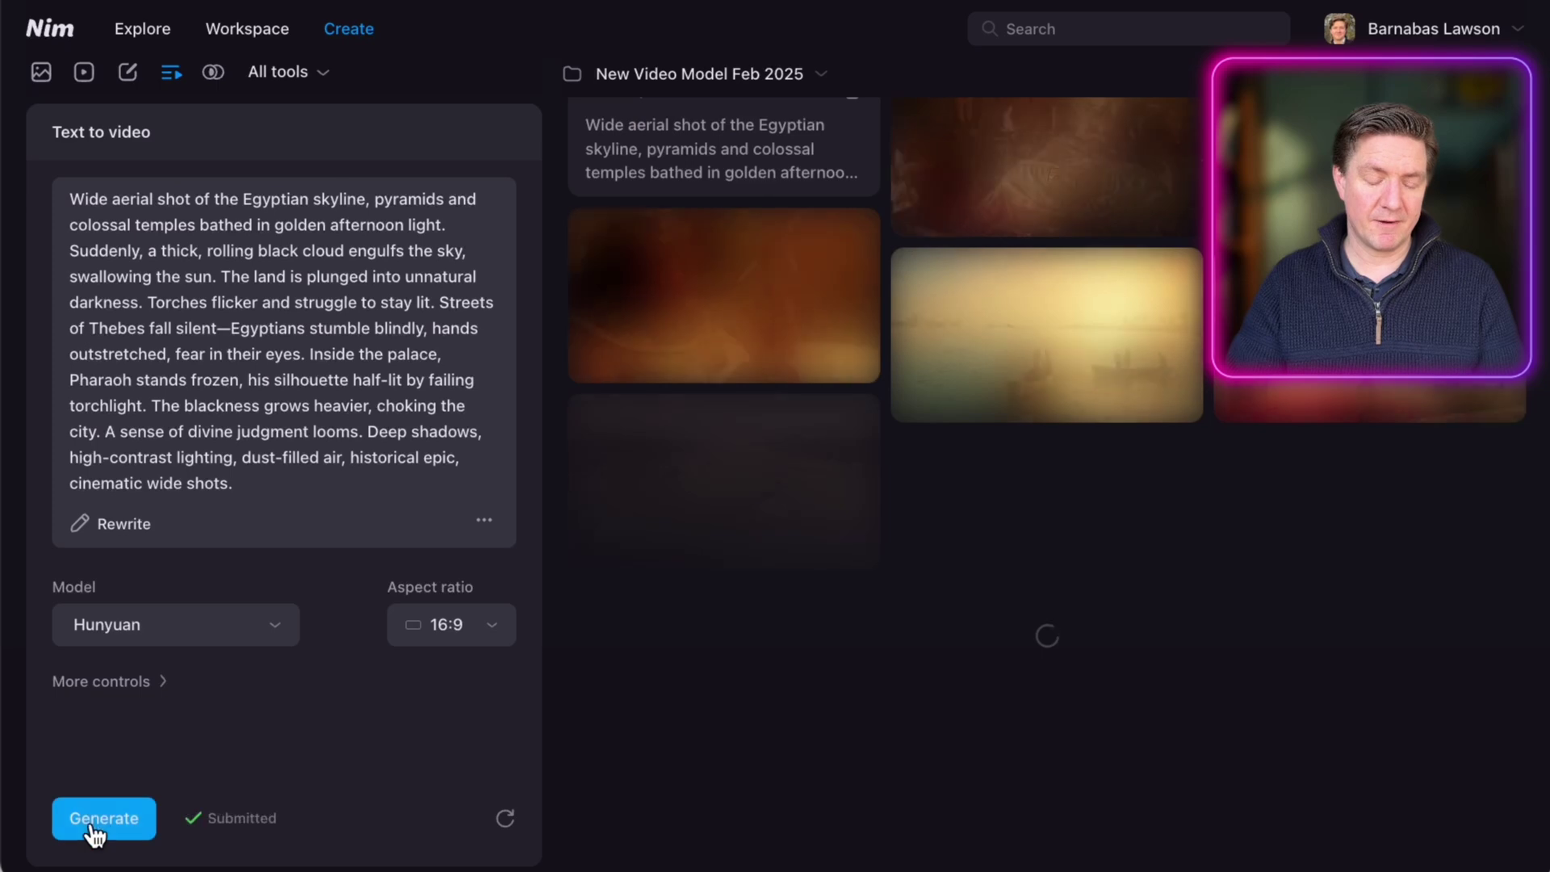
Switch the model to Minimax Subject Reference, then Kling Pro, and generate again
{"action": "left_click", "coordinate": [275, 629]}
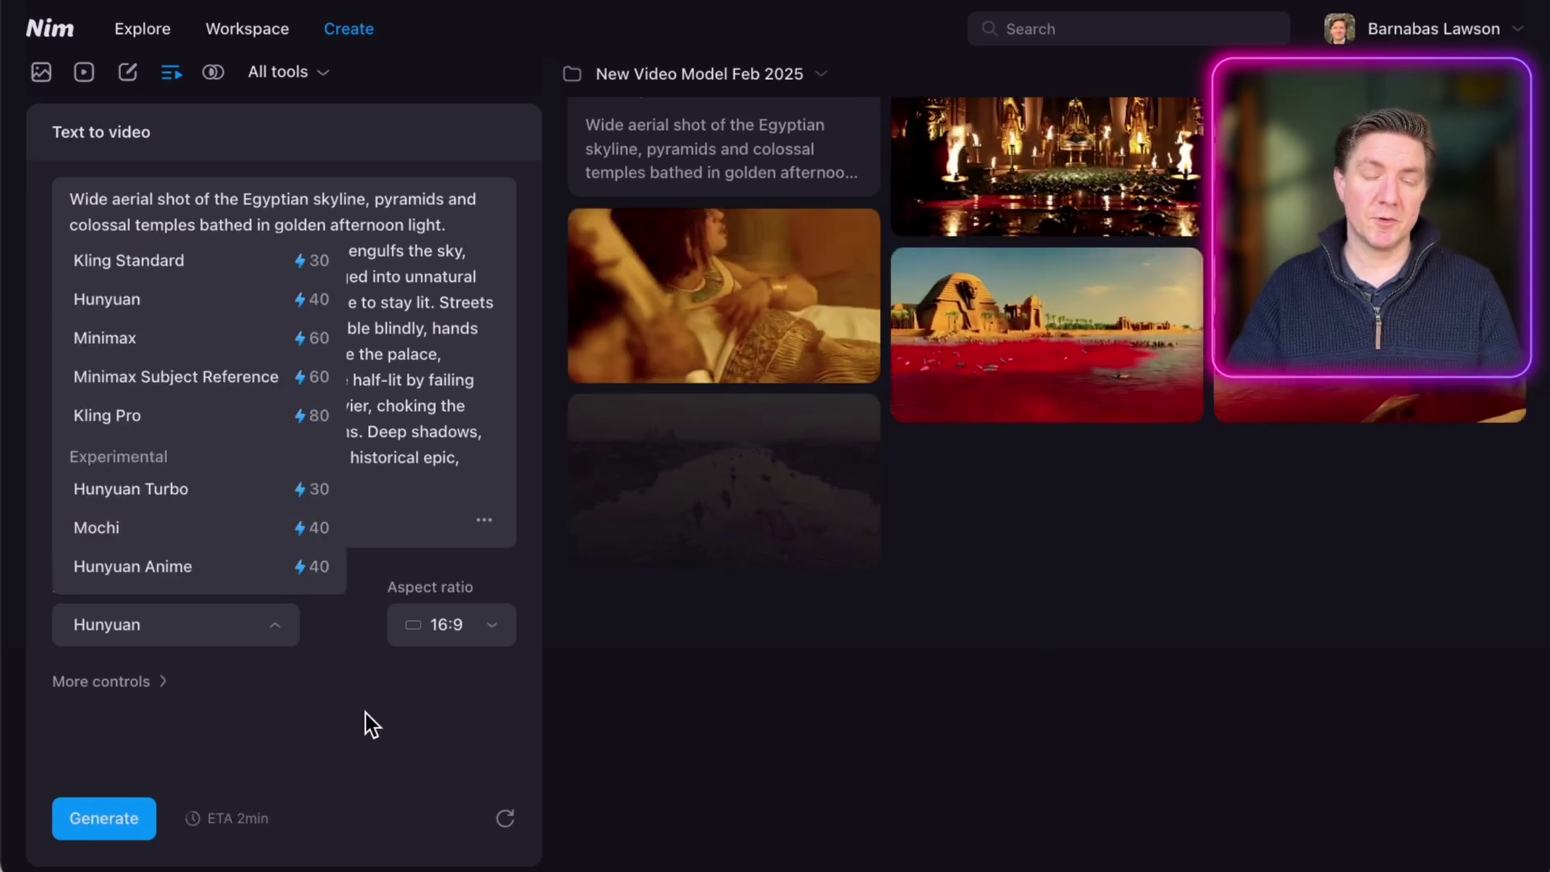
{"action": "left_click", "coordinate": [193, 377]}
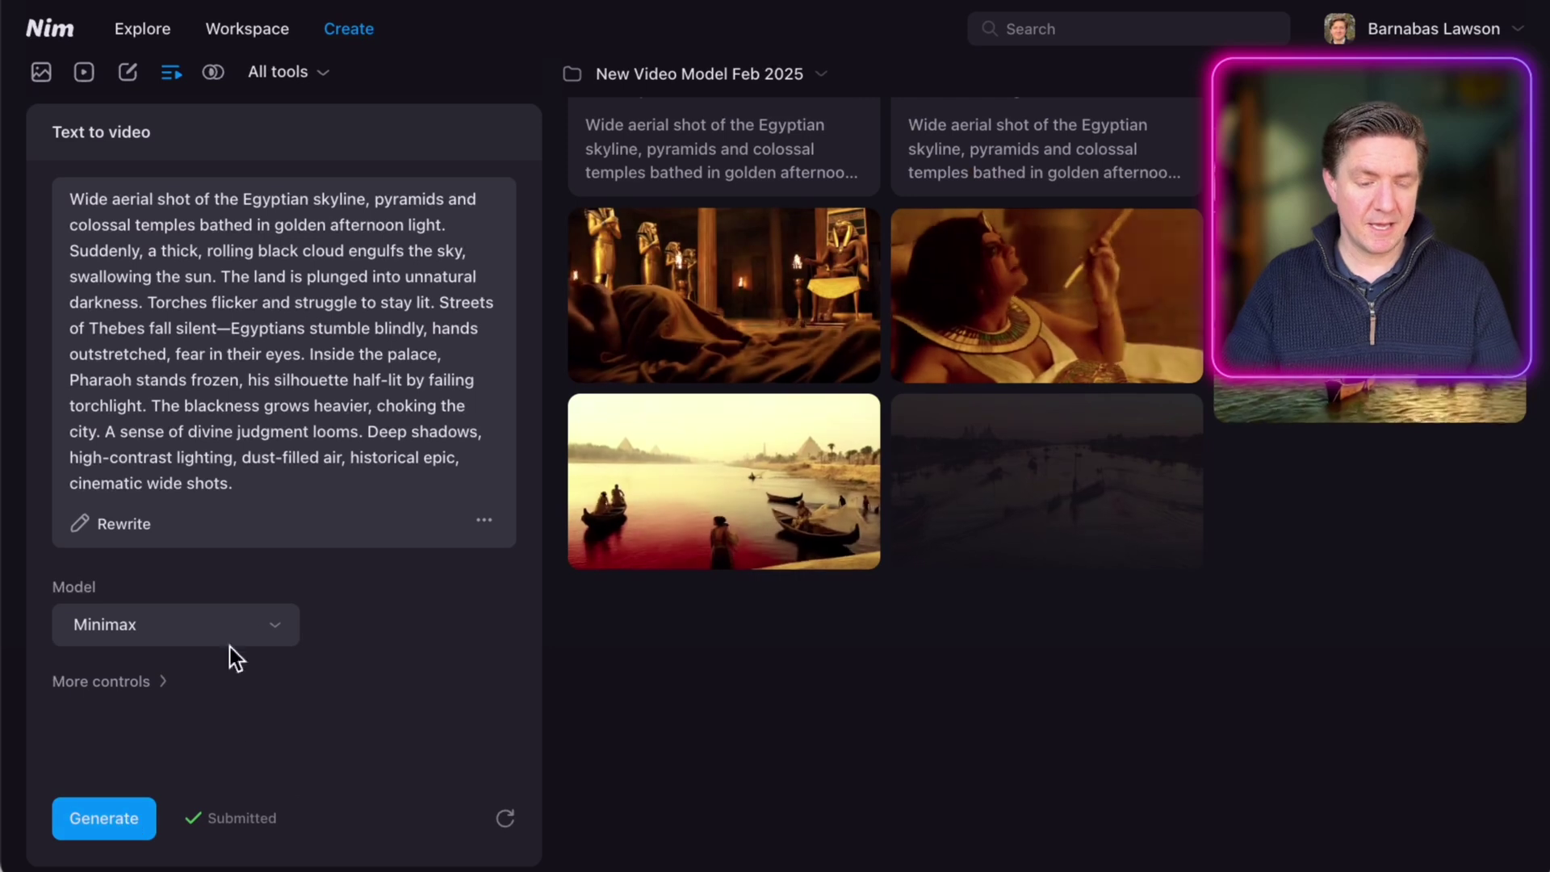
{"action": "left_click", "coordinate": [266, 630]}
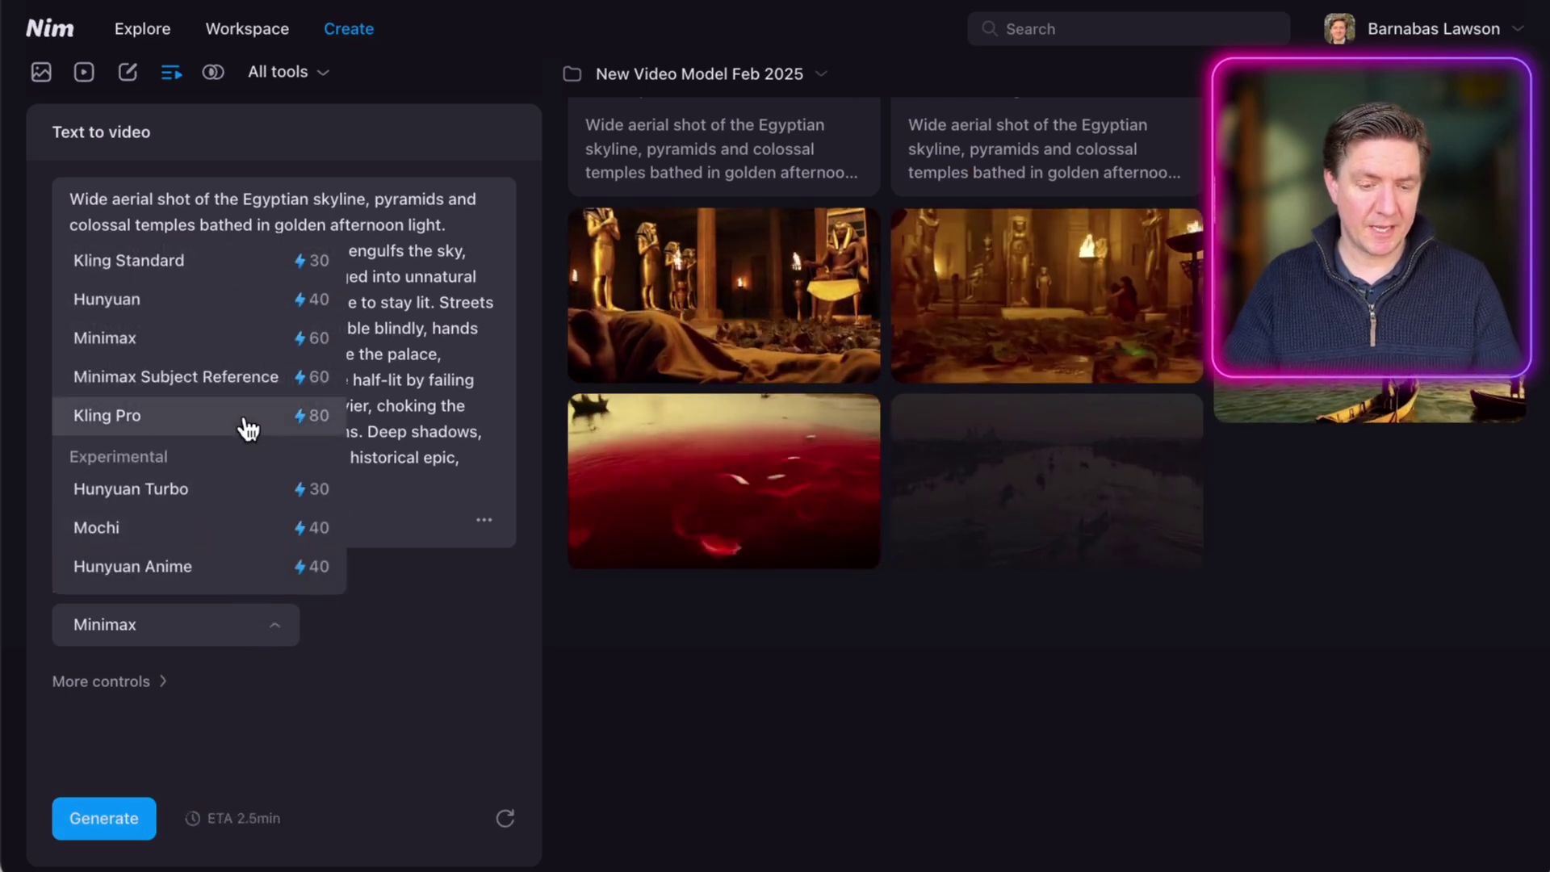
{"action": "left_click", "coordinate": [246, 418]}
{"action": "left_click", "coordinate": [123, 823]}
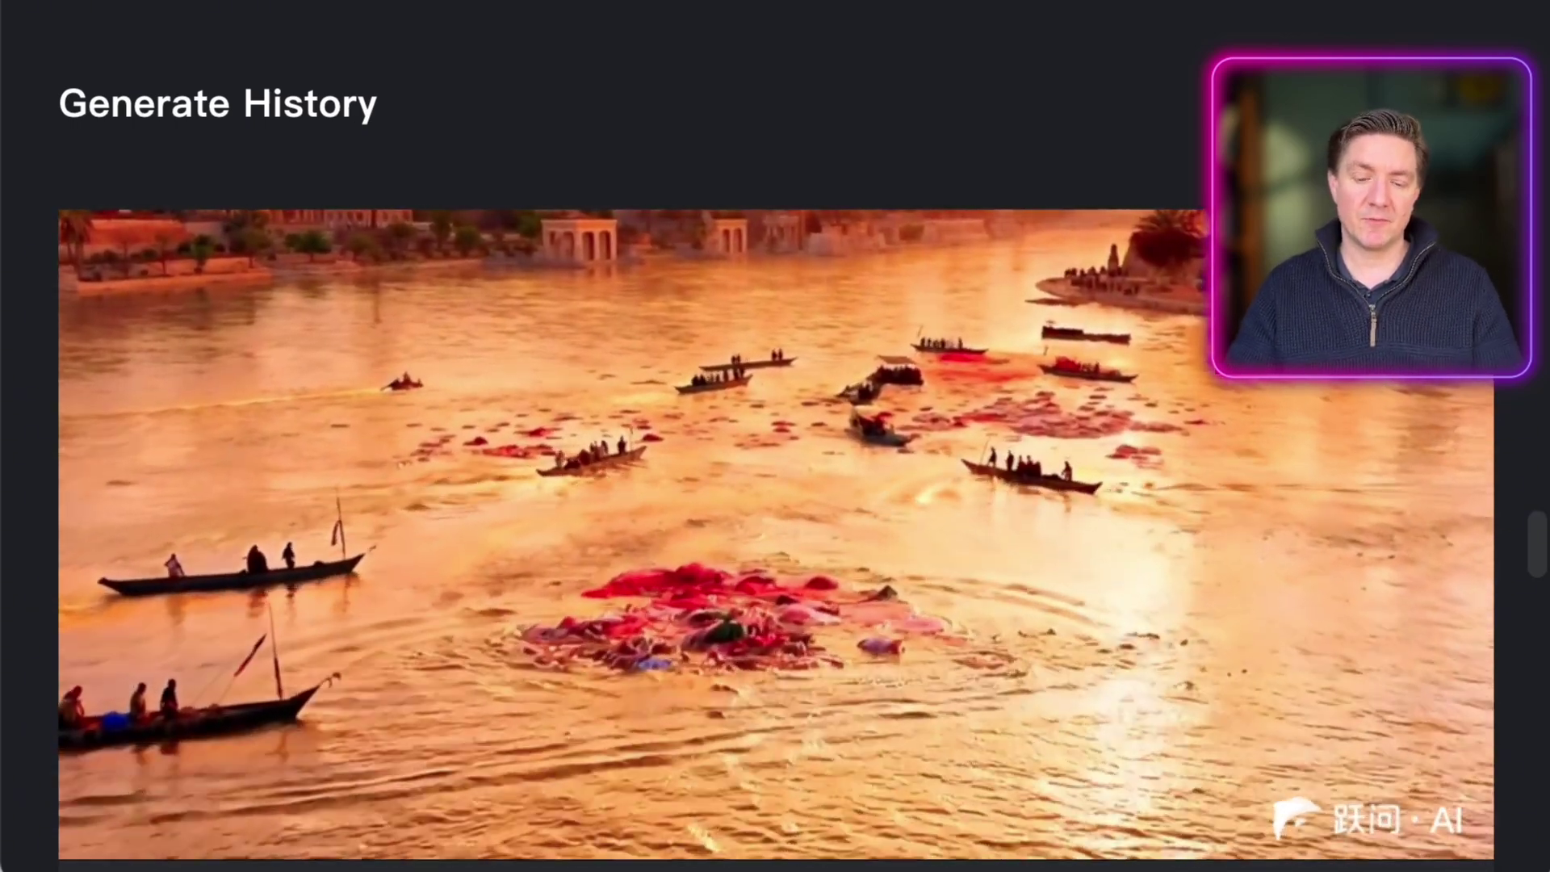
{"action": "scroll", "coordinate": [1495, 512], "scroll_direction": "up", "scroll_amount": 8}
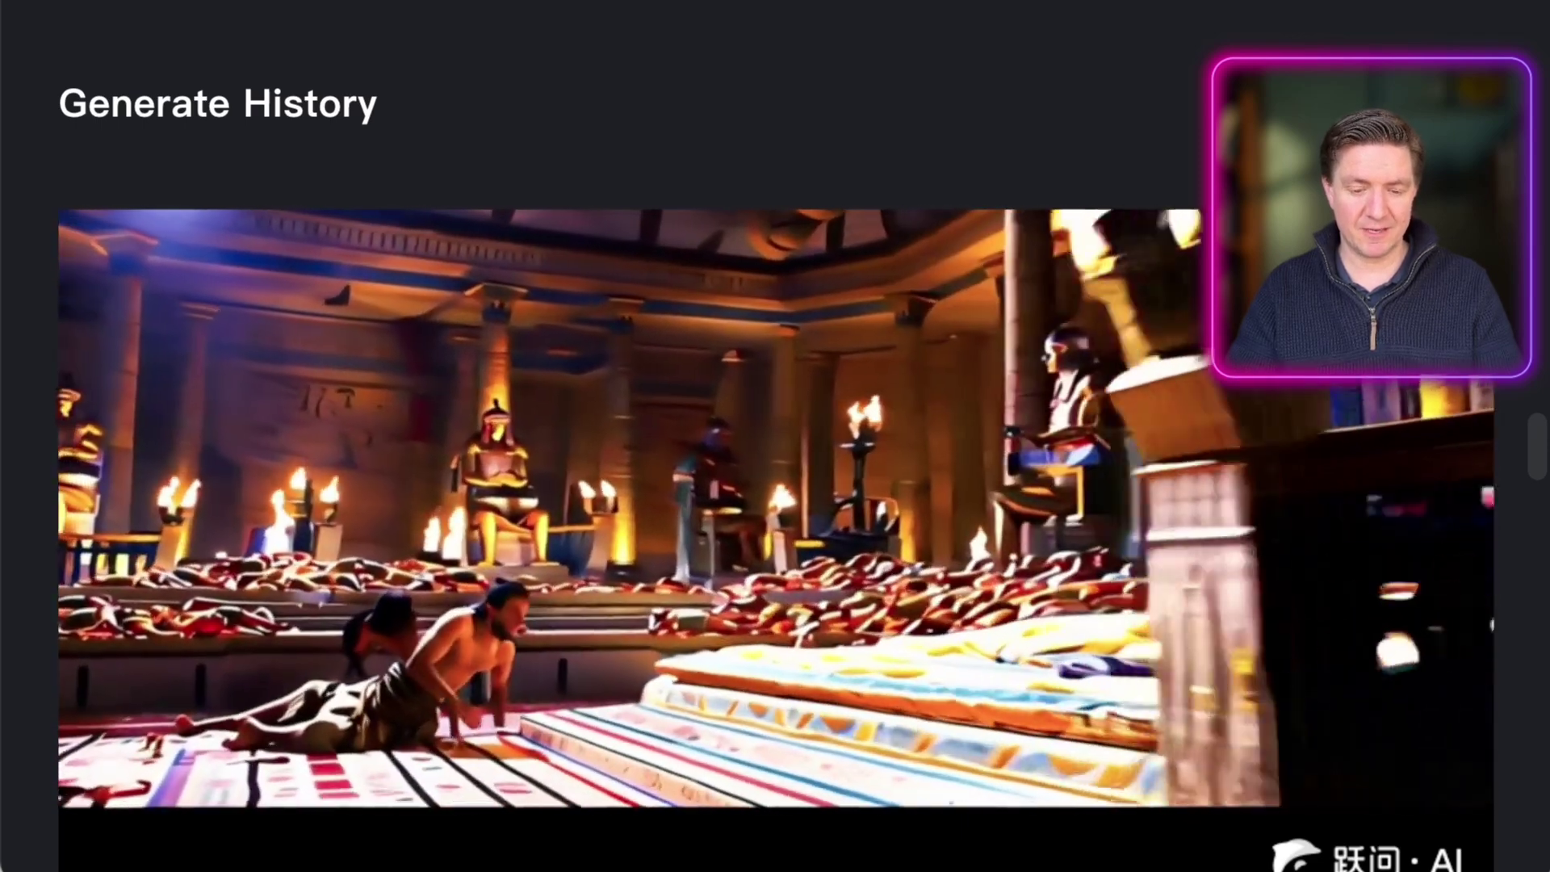
{"action": "scroll", "coordinate": [1495, 512], "scroll_direction": "down", "scroll_amount": 3}
{"action": "scroll", "coordinate": [1495, 512], "scroll_direction": "up", "scroll_amount": 3}
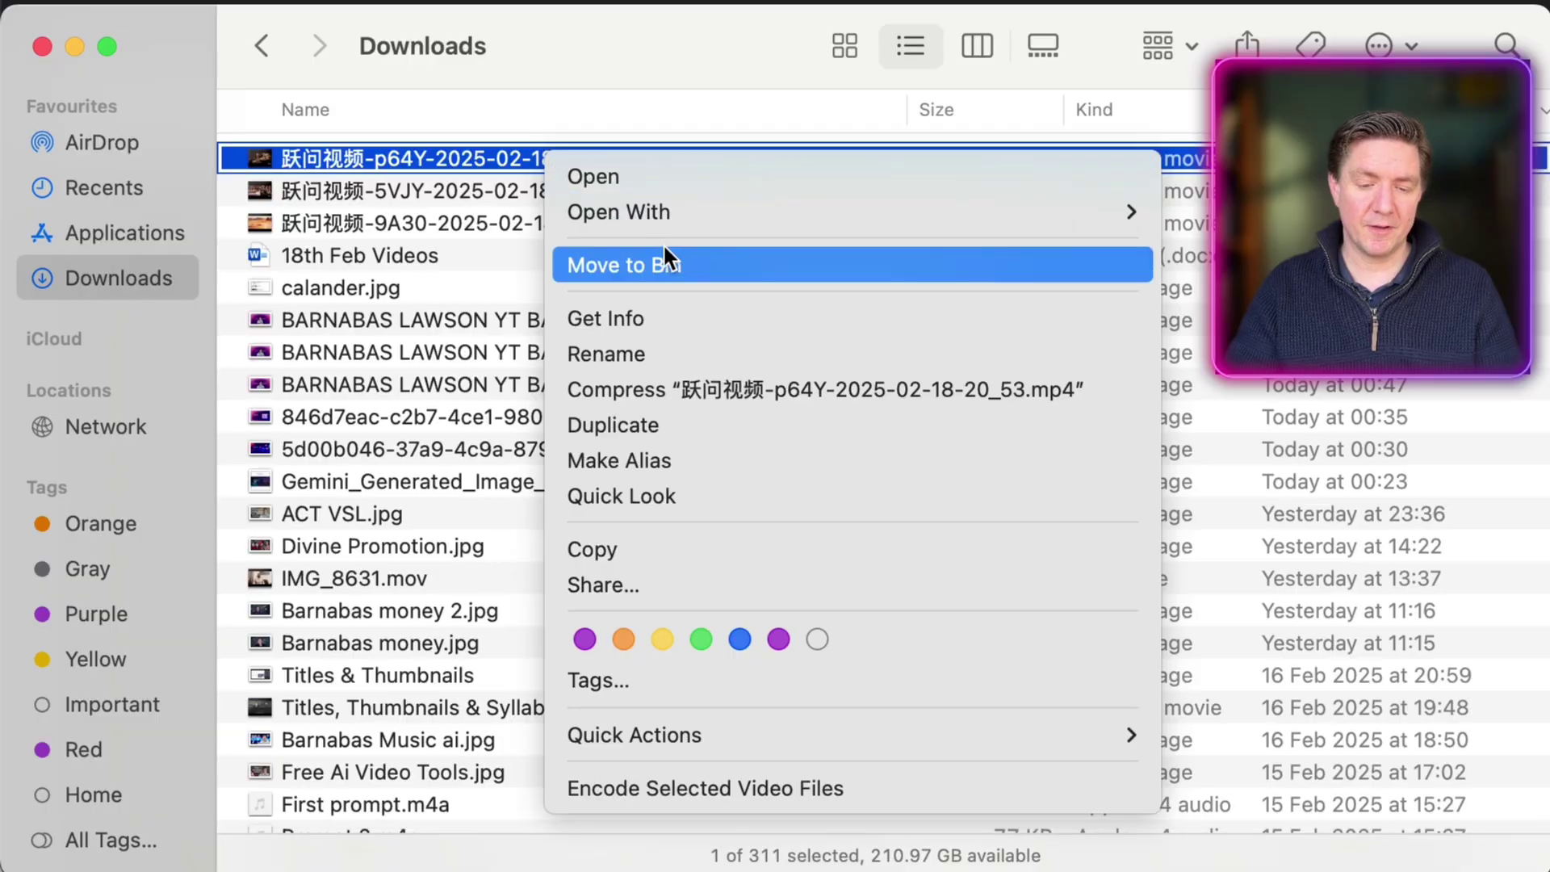
Preview the newest downloaded p64Y clip in QuickTime
{"action": "key", "text": "Escape"}
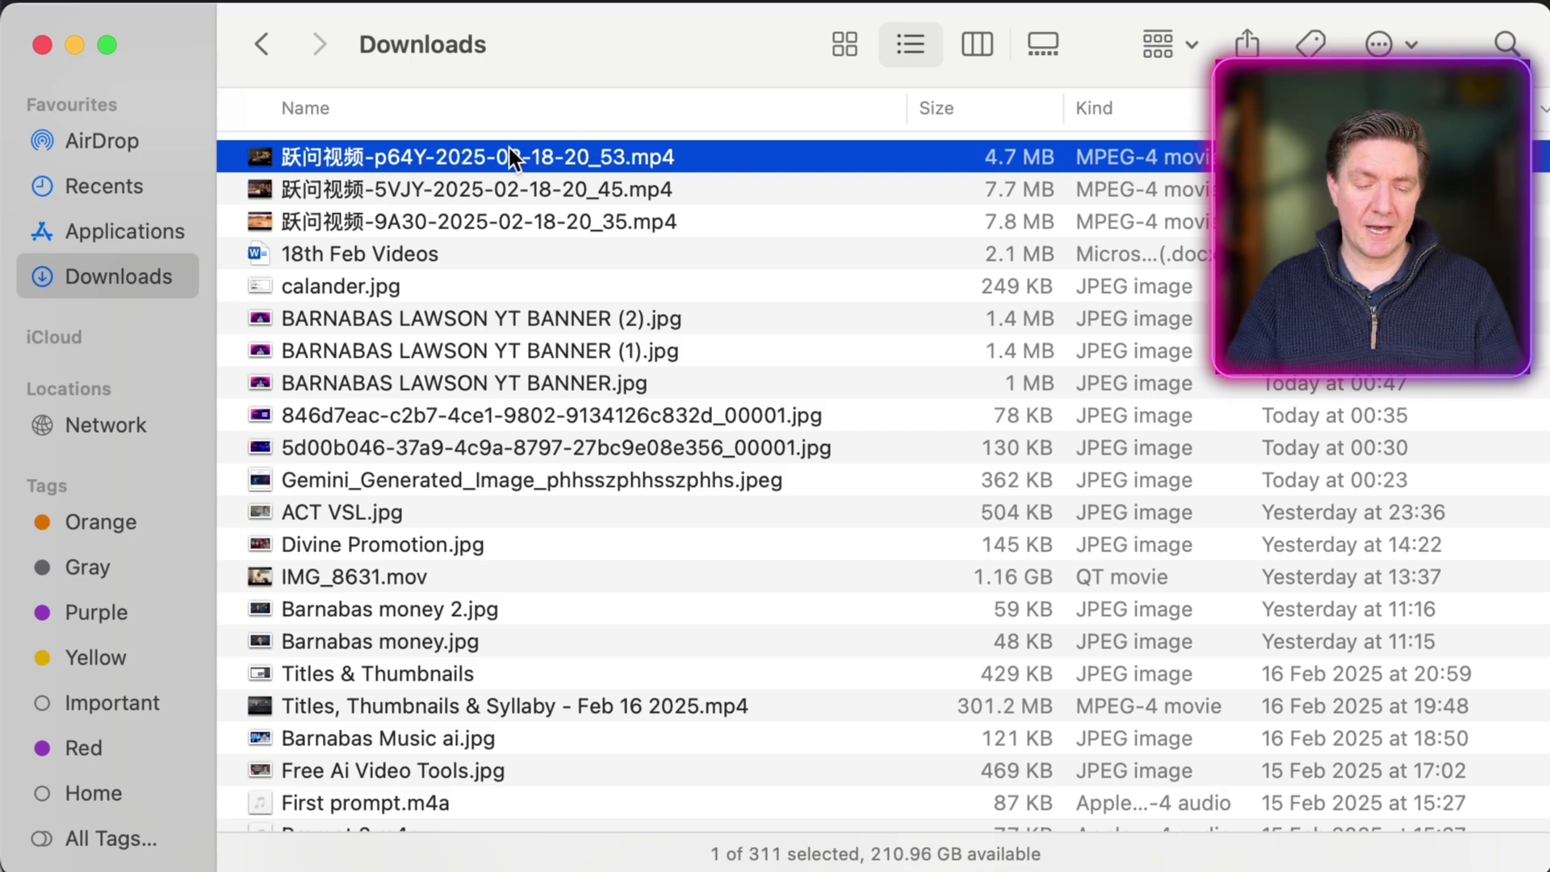
{"action": "double_click", "coordinate": [511, 157]}
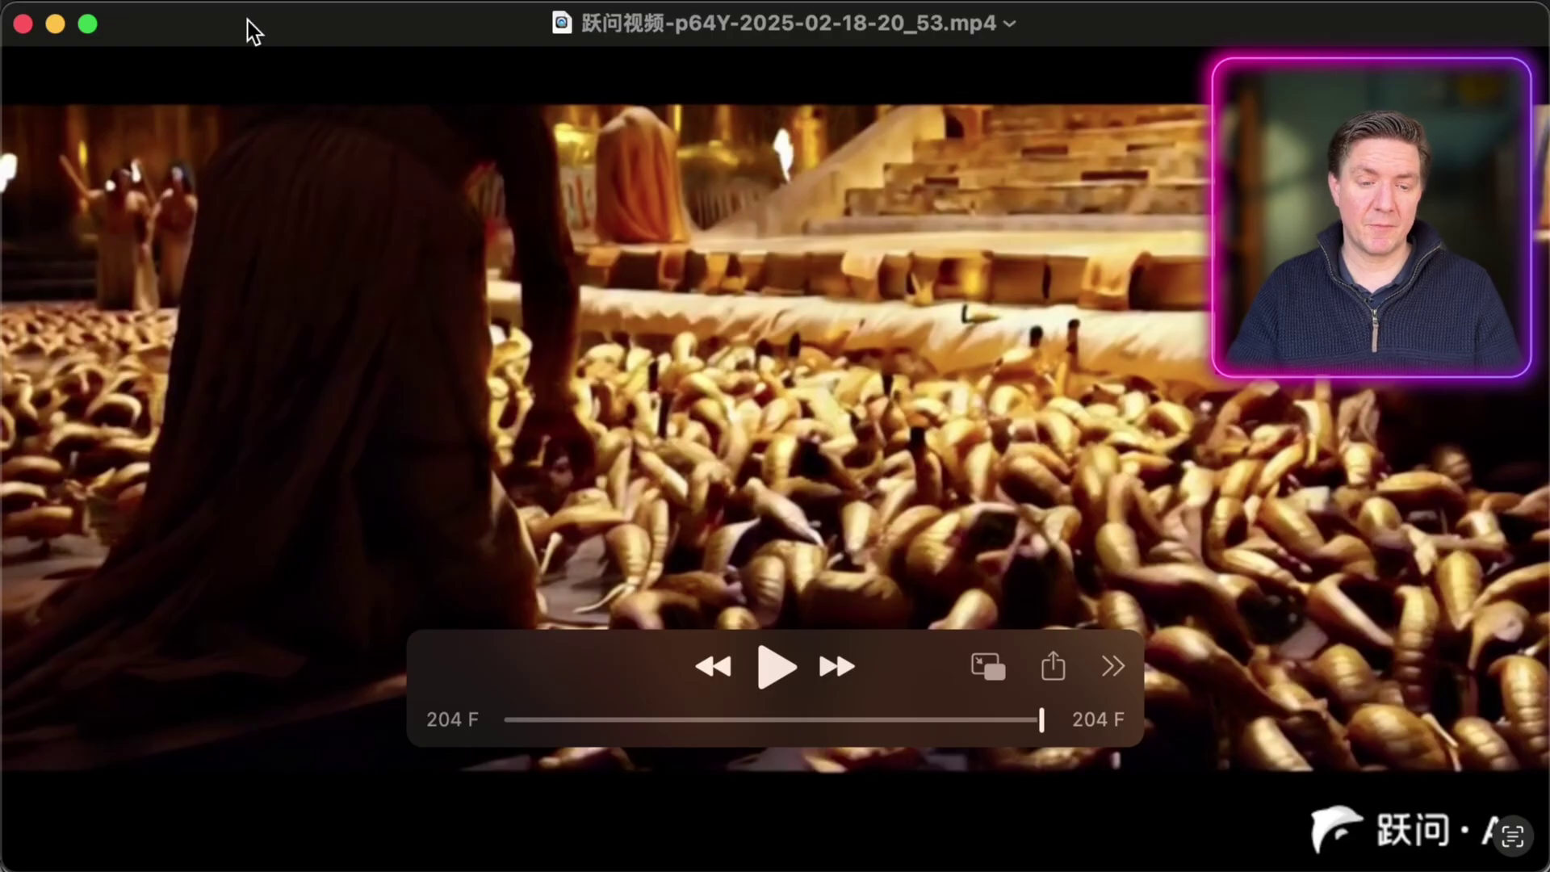
{"action": "left_click", "coordinate": [22, 25]}
Check the clip's Get Info details, confirming 960×540 dimensions, then close the Downloads window
{"action": "right_click", "coordinate": [545, 162]}
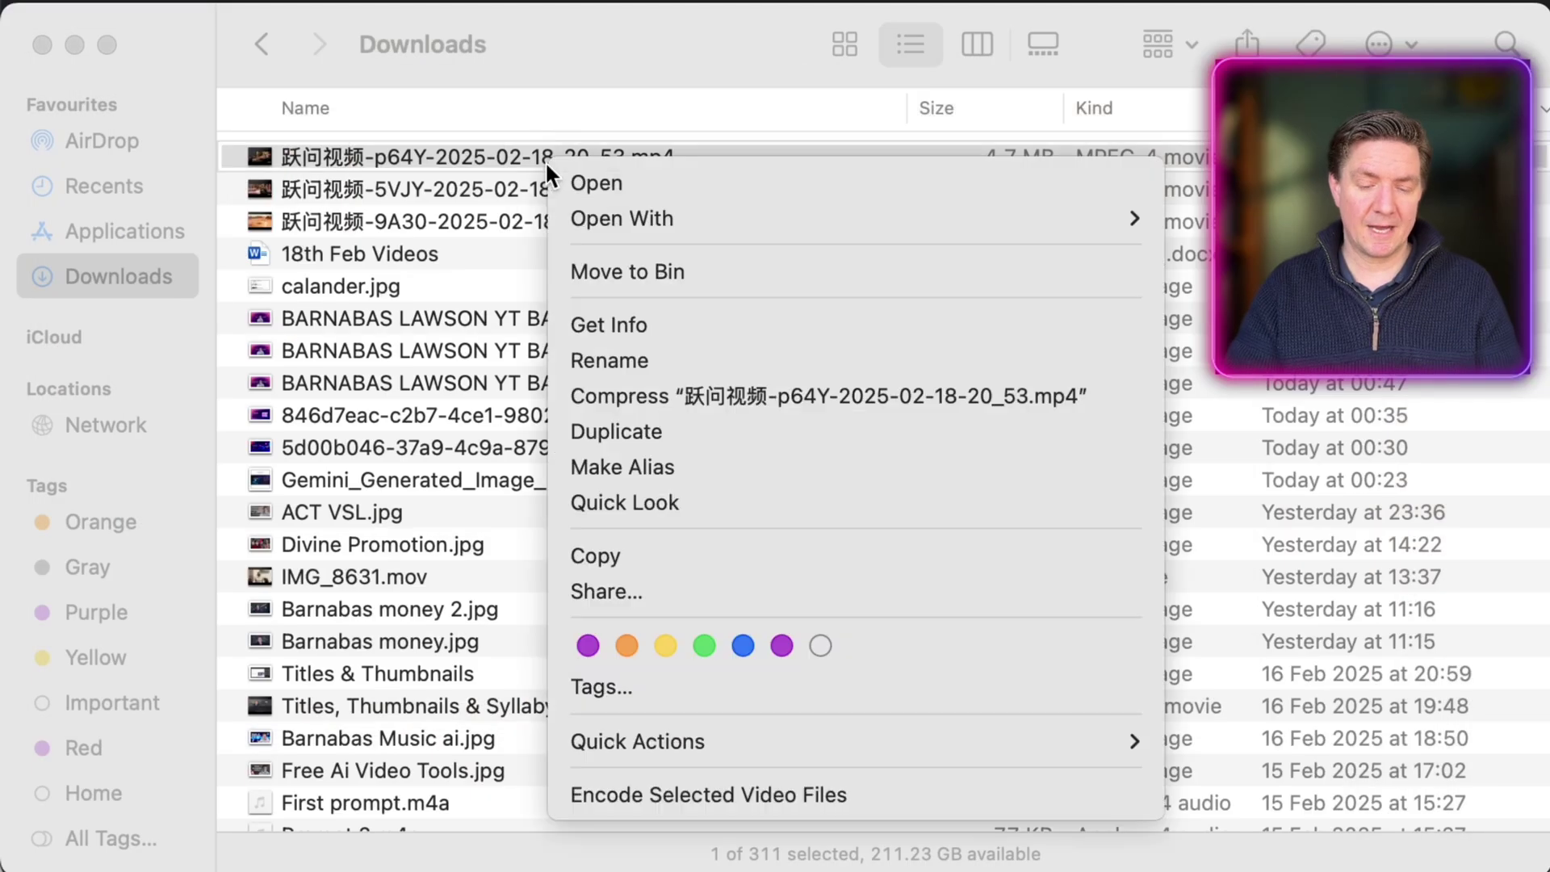
{"action": "left_click", "coordinate": [694, 326]}
{"action": "left_click_drag", "start_coordinate": [785, 537], "coordinate": [677, 537]}
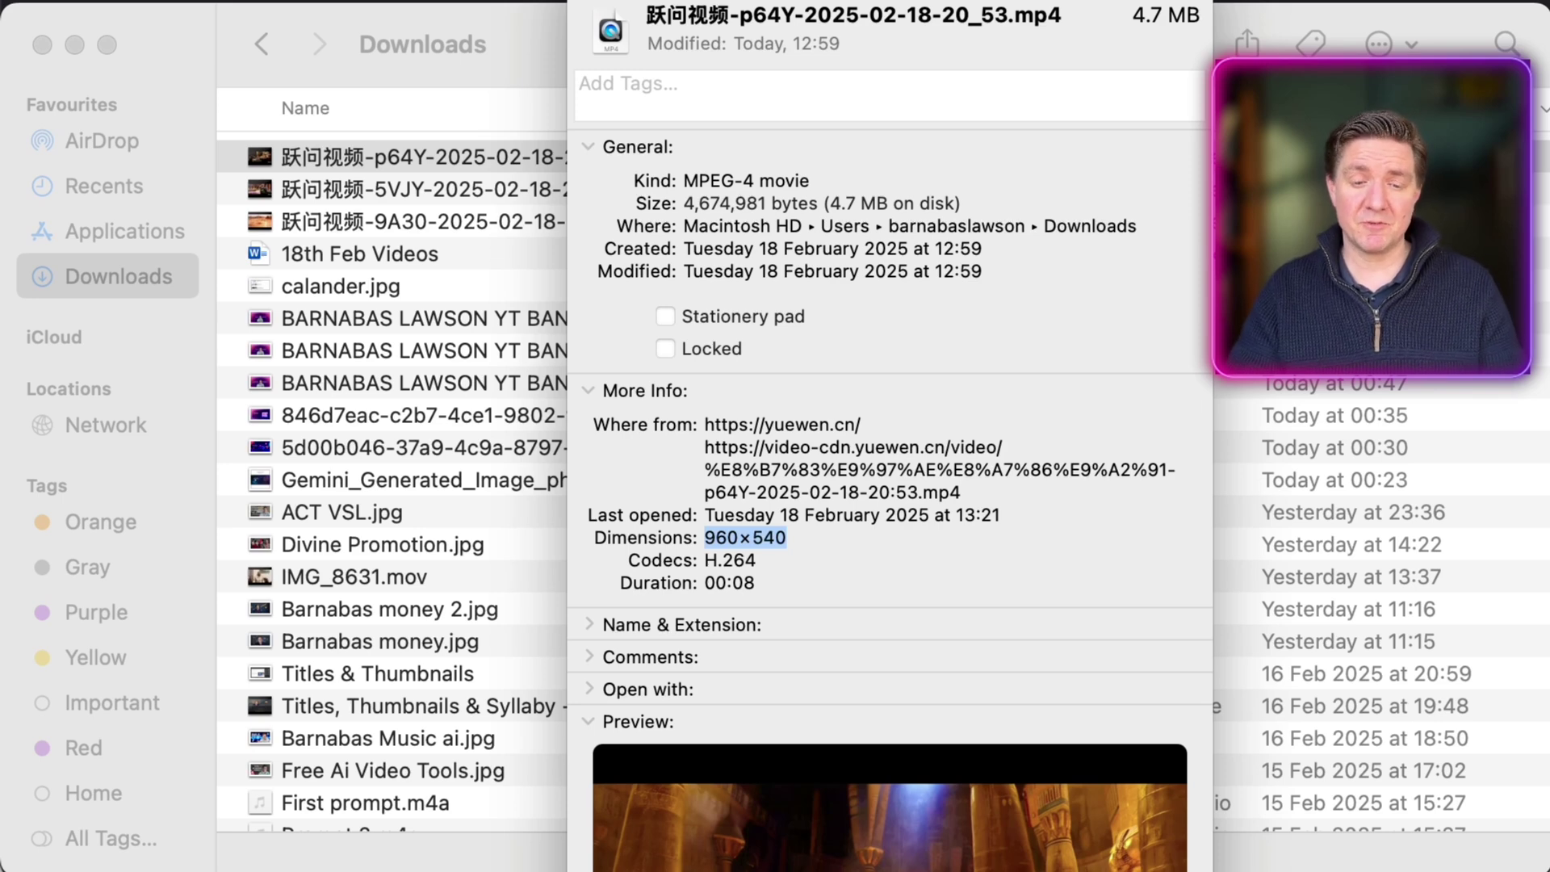
{"action": "key", "text": "super+w"}
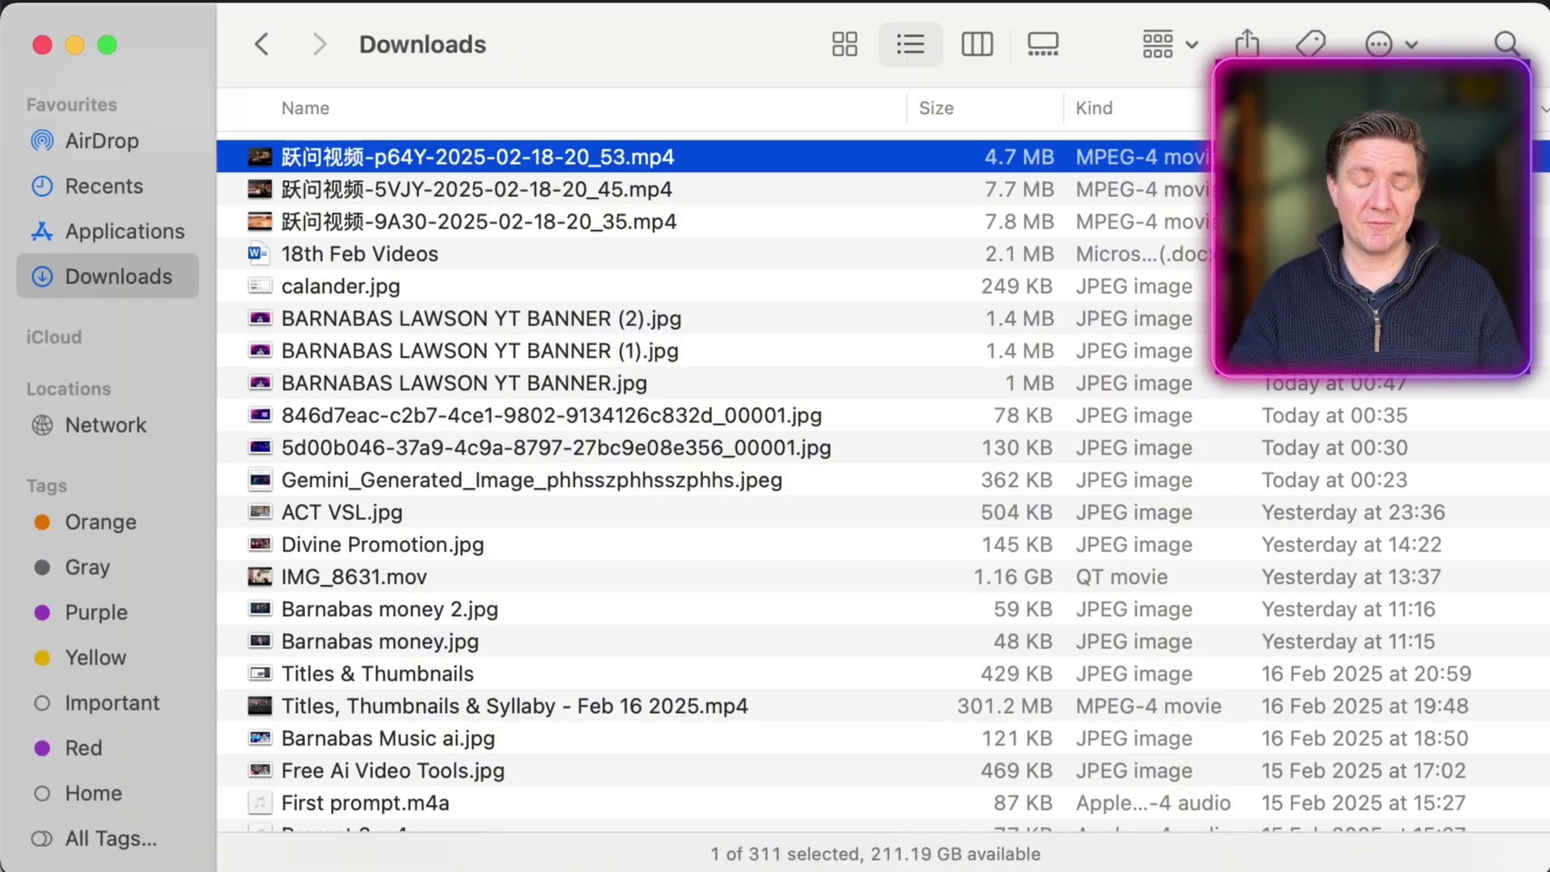
{"action": "left_click", "coordinate": [41, 45]}
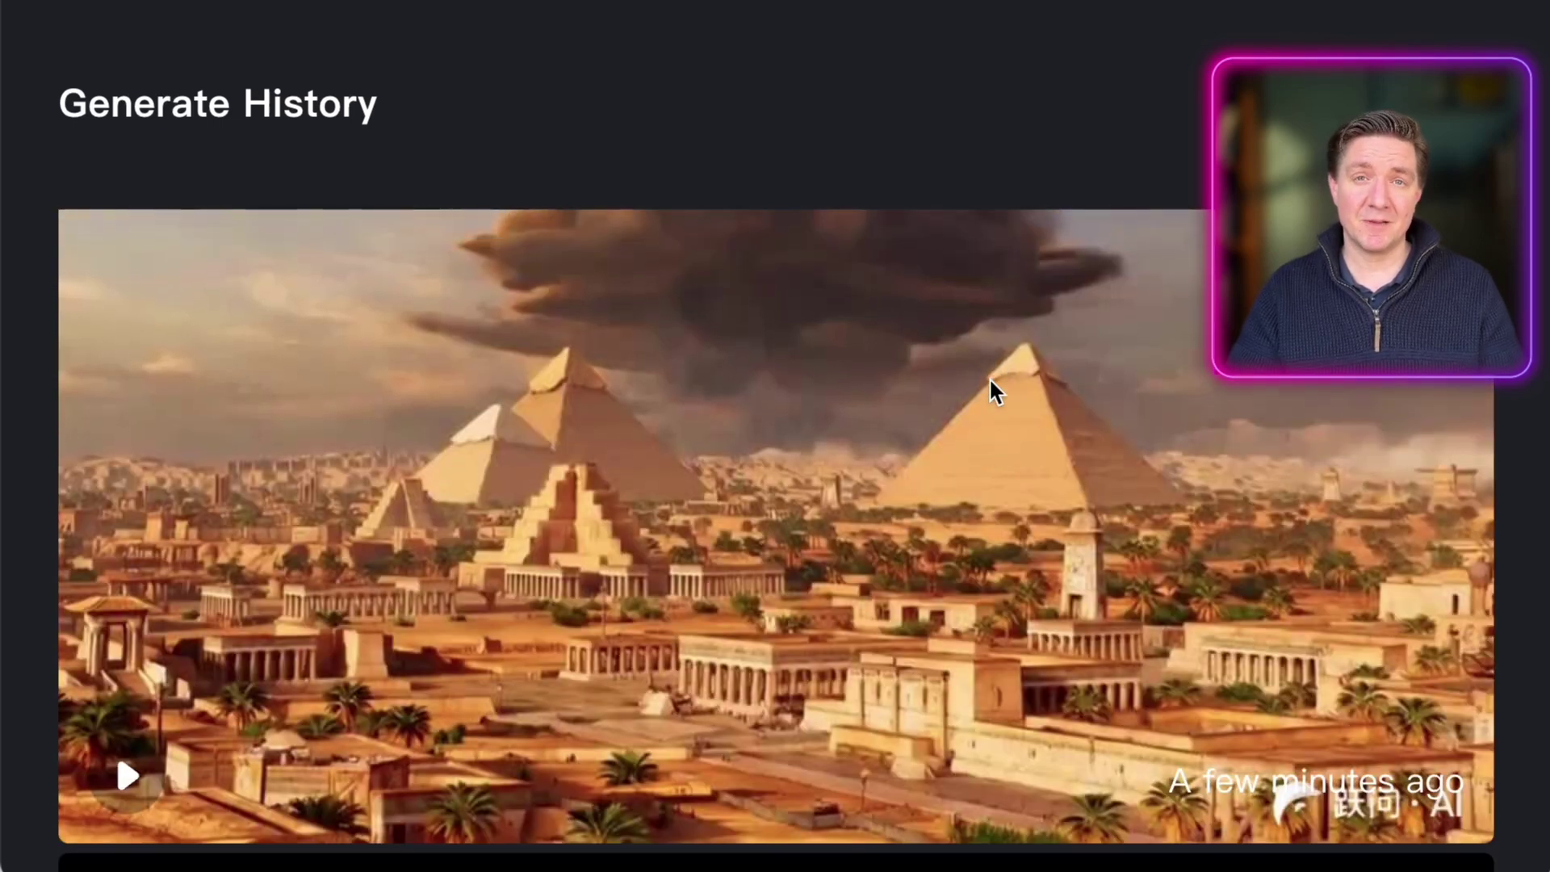
Play the clip of pyramids under a dark storm cloud in Generate History
{"action": "scroll", "coordinate": [248, 667], "scroll_direction": "down", "scroll_amount": 1}
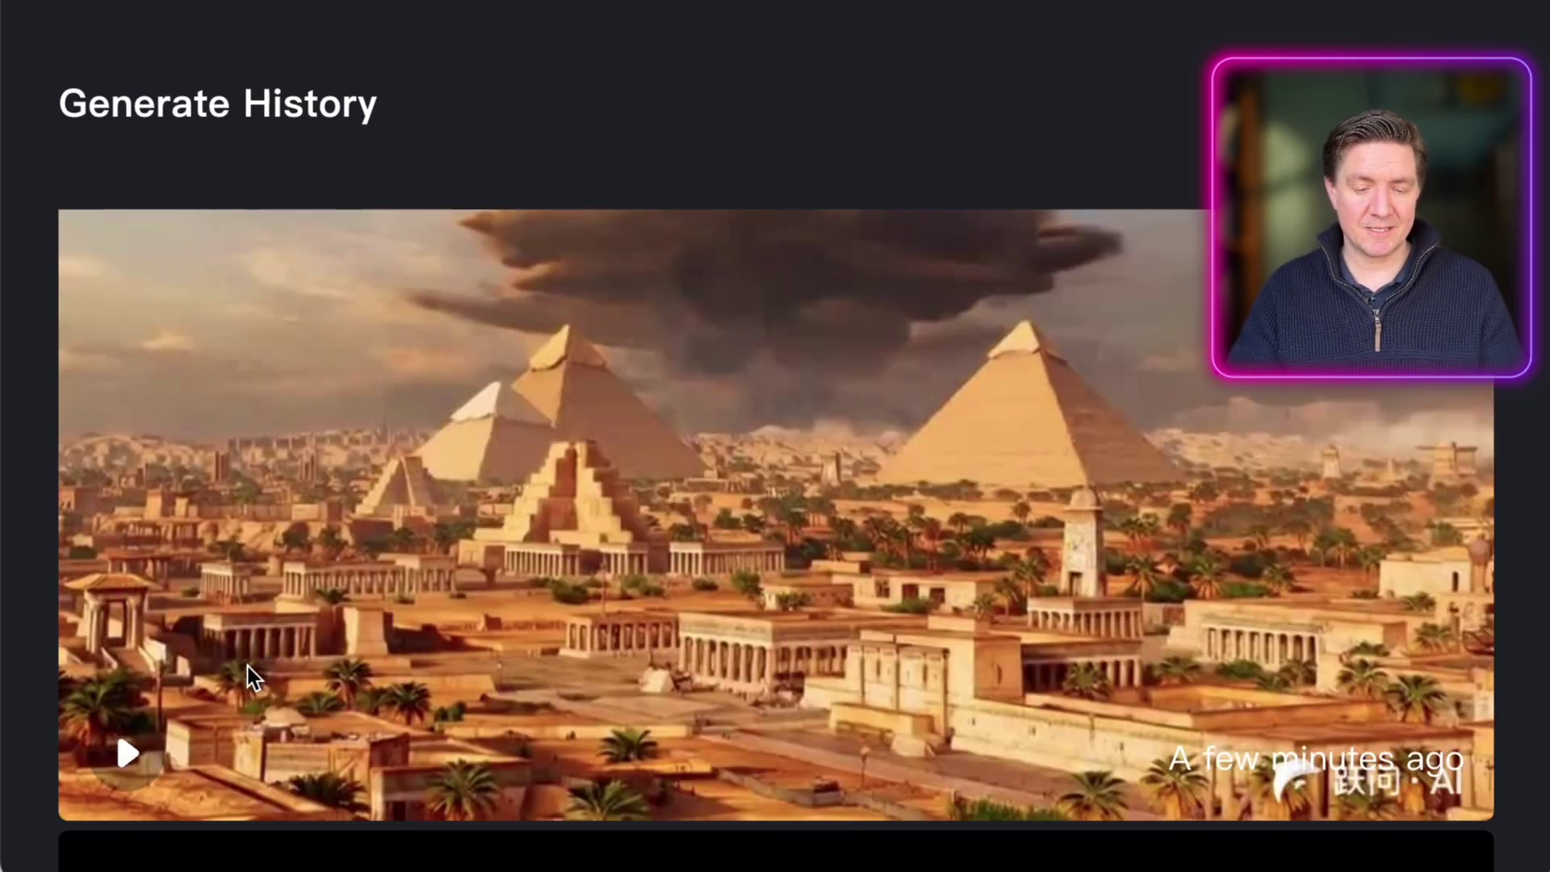
{"action": "mouse_move", "coordinate": [115, 745]}
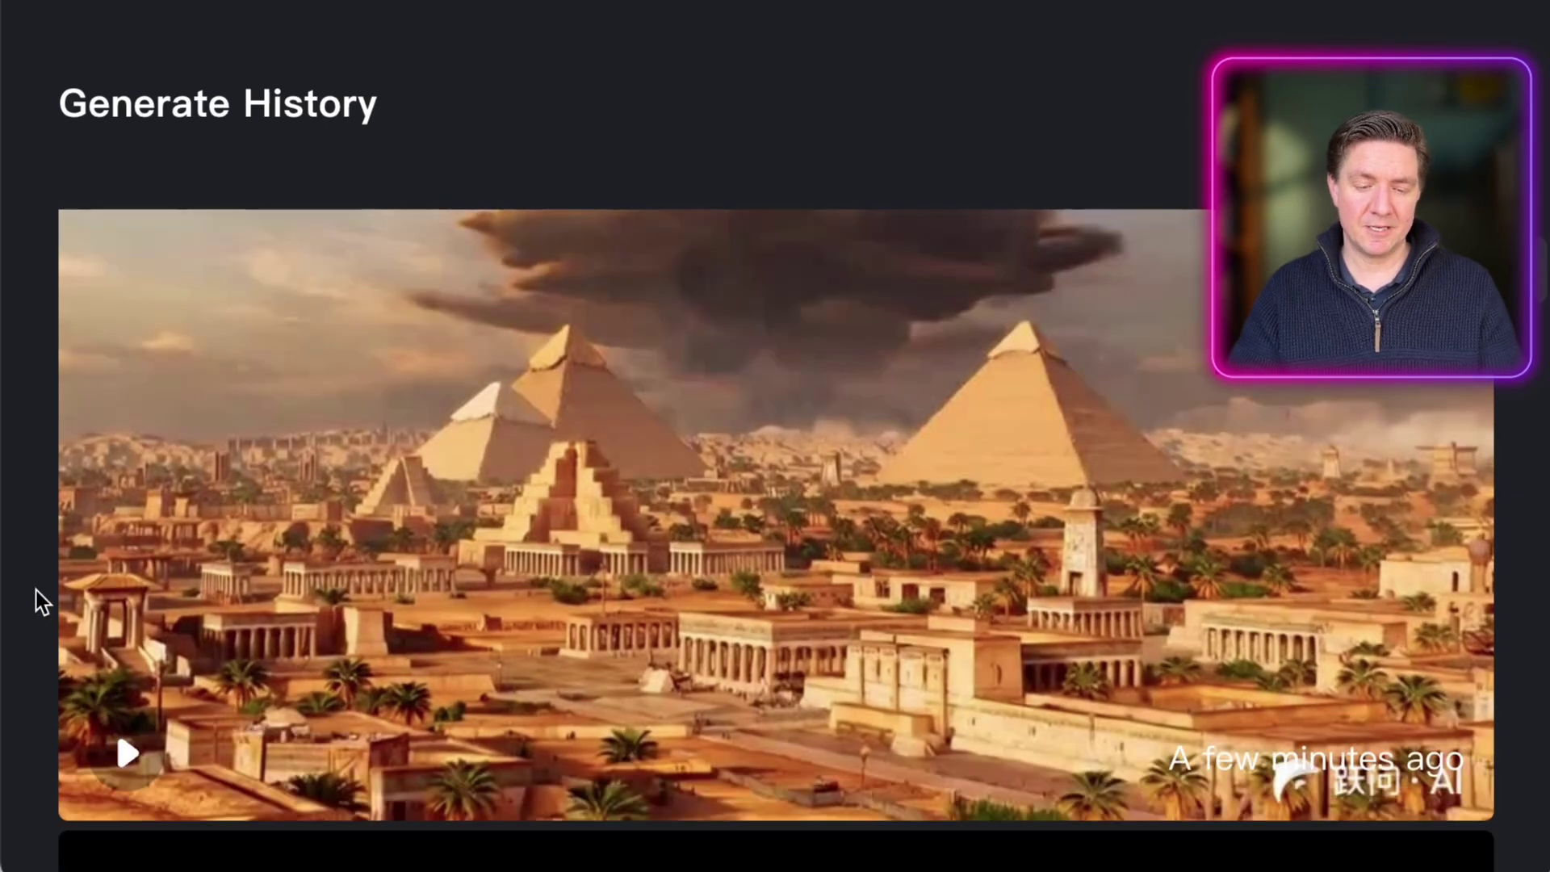
{"action": "left_click", "coordinate": [102, 771]}
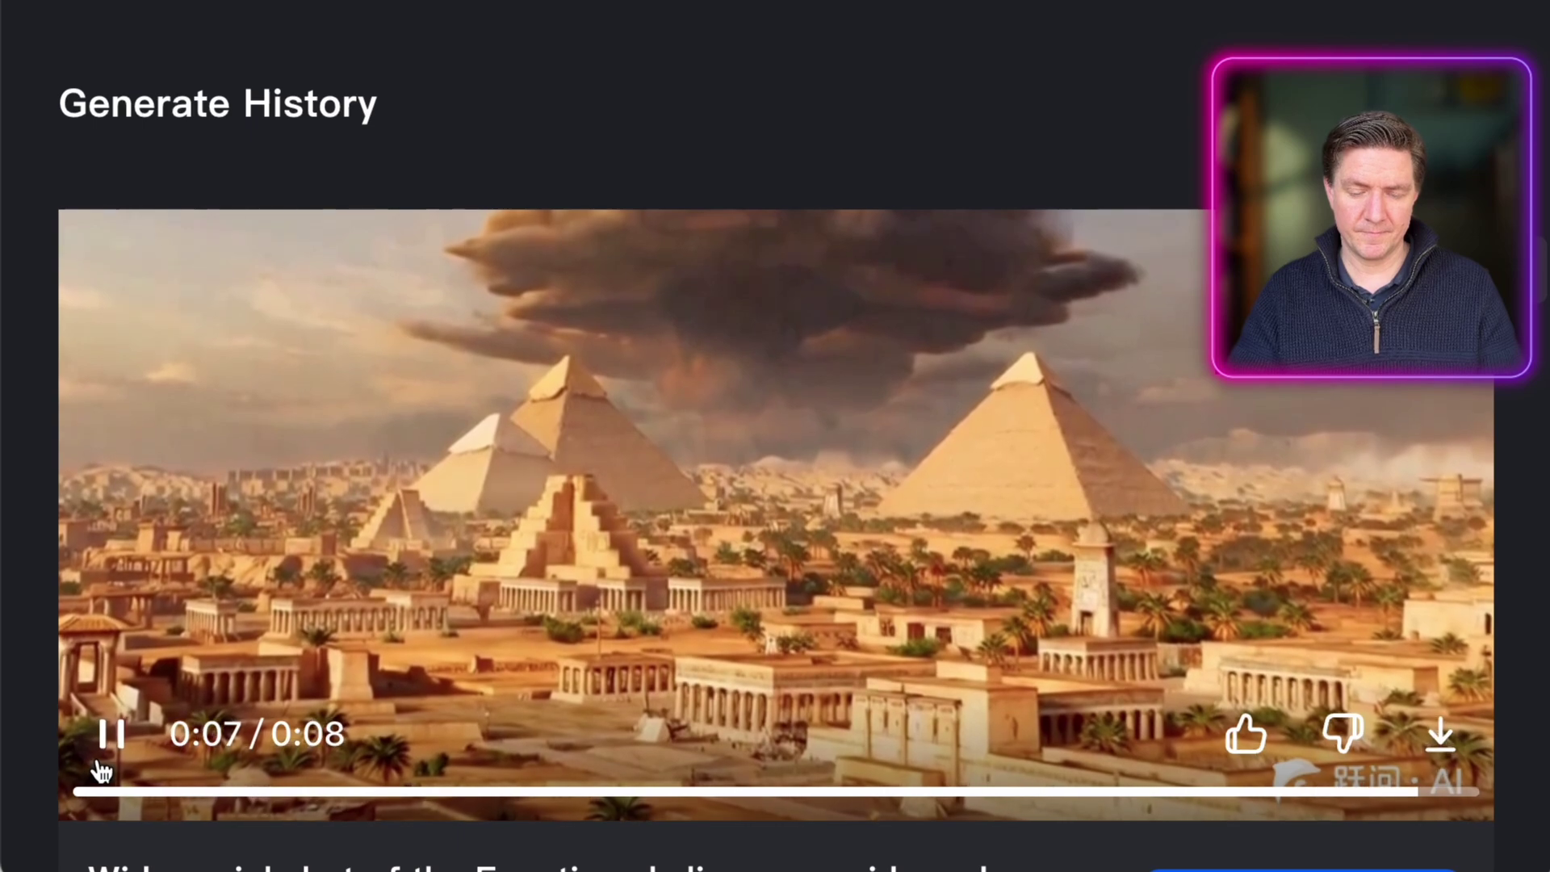
Paste the Egyptian skyline prompt, enable Description Optimization, and submit it for generation
{"action": "key", "text": "ctrl+minus"}
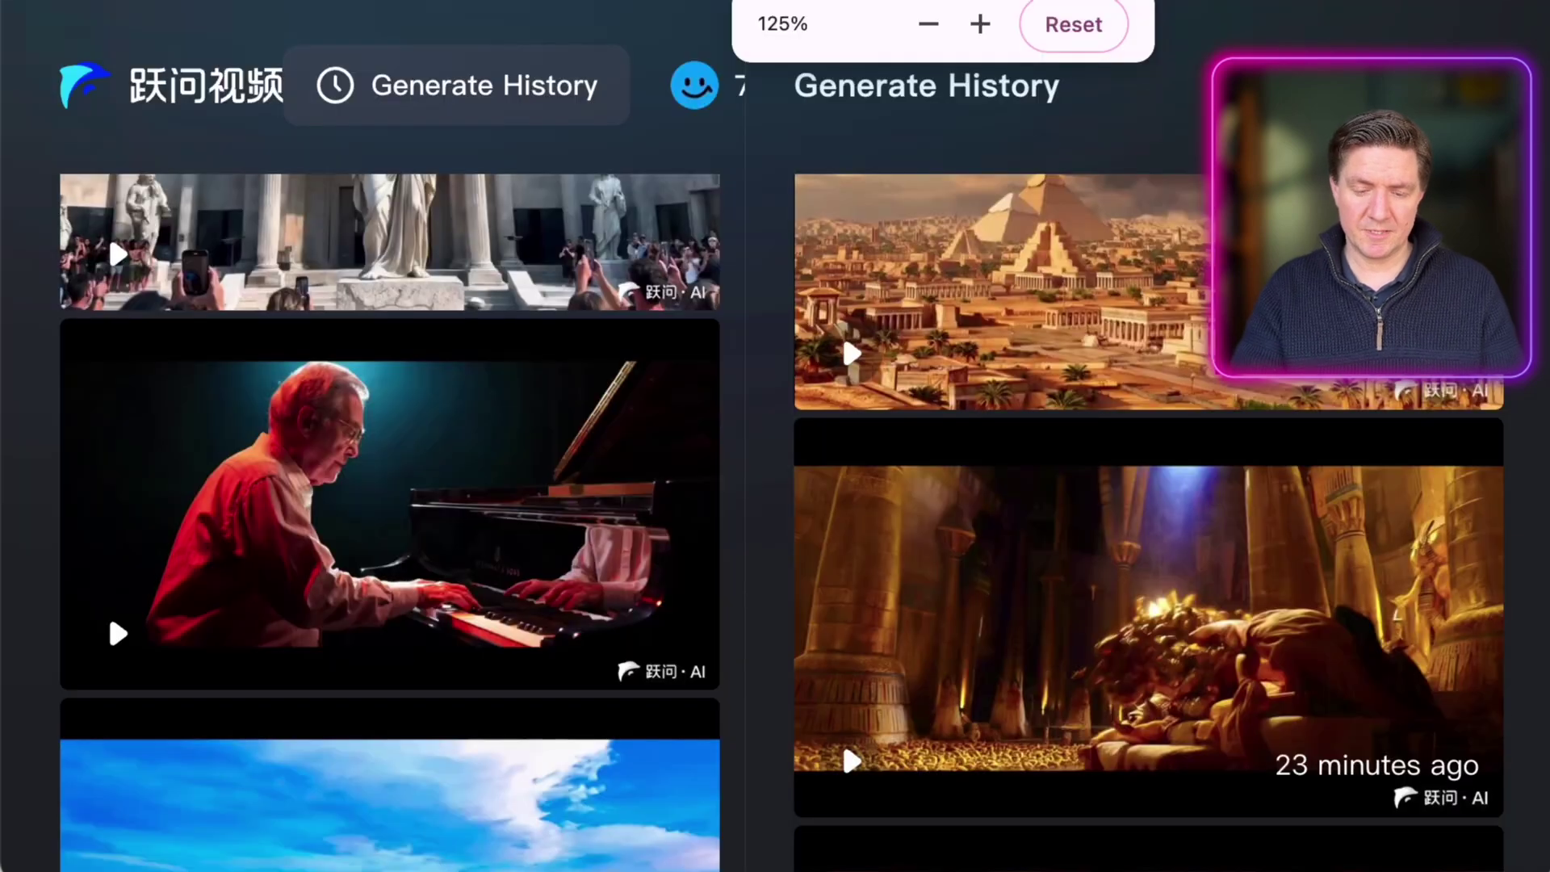
{"action": "scroll", "coordinate": [682, 356], "scroll_direction": "up", "scroll_amount": 5}
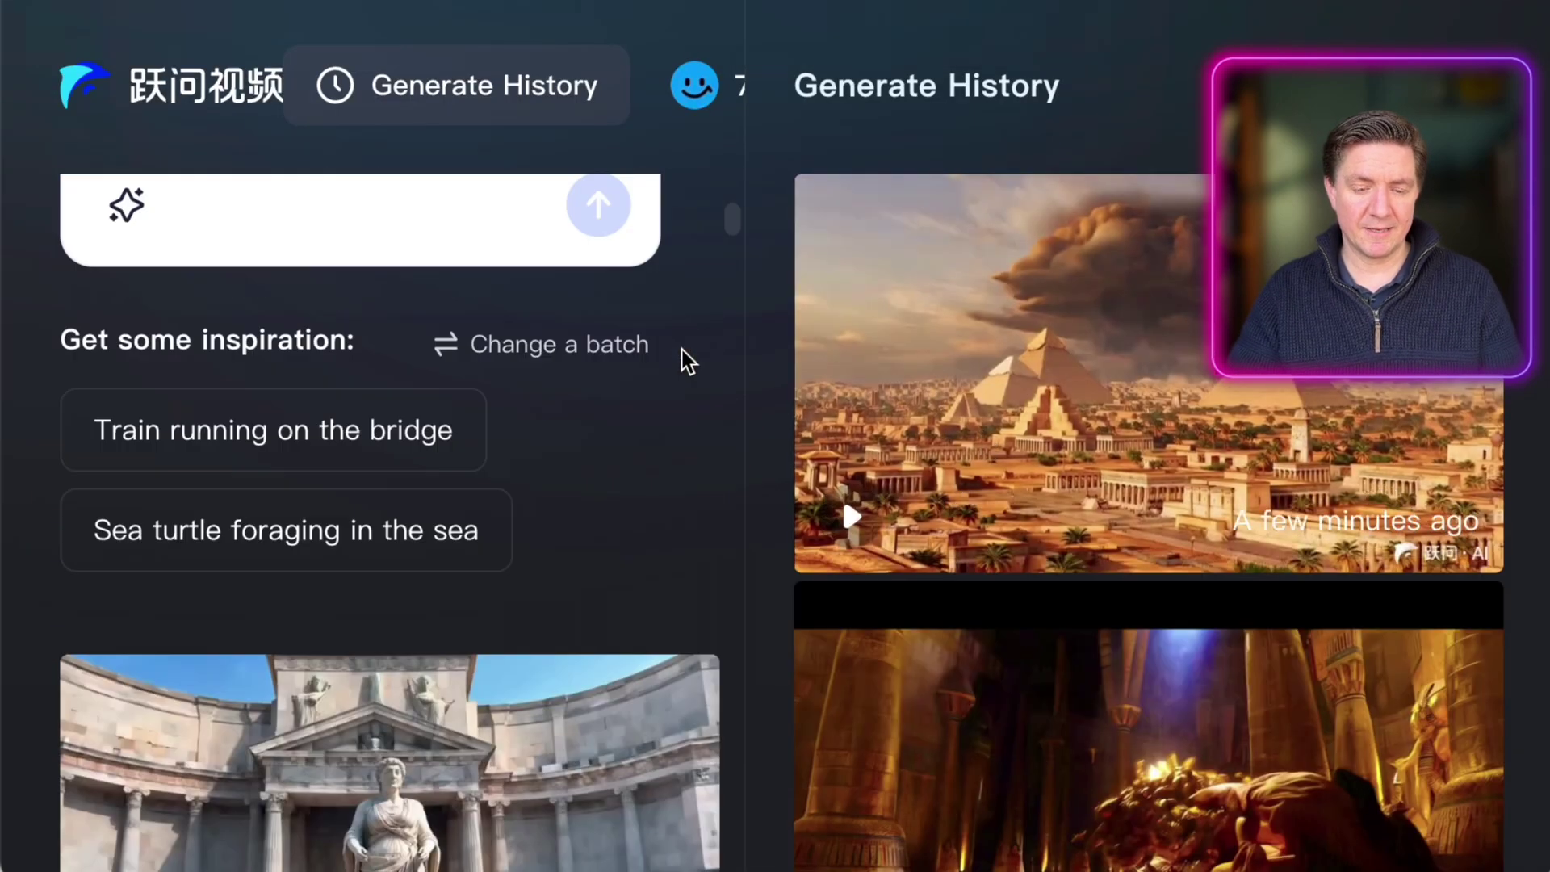
{"action": "left_click", "coordinate": [412, 474]}
{"action": "key", "text": "ctrl+v"}
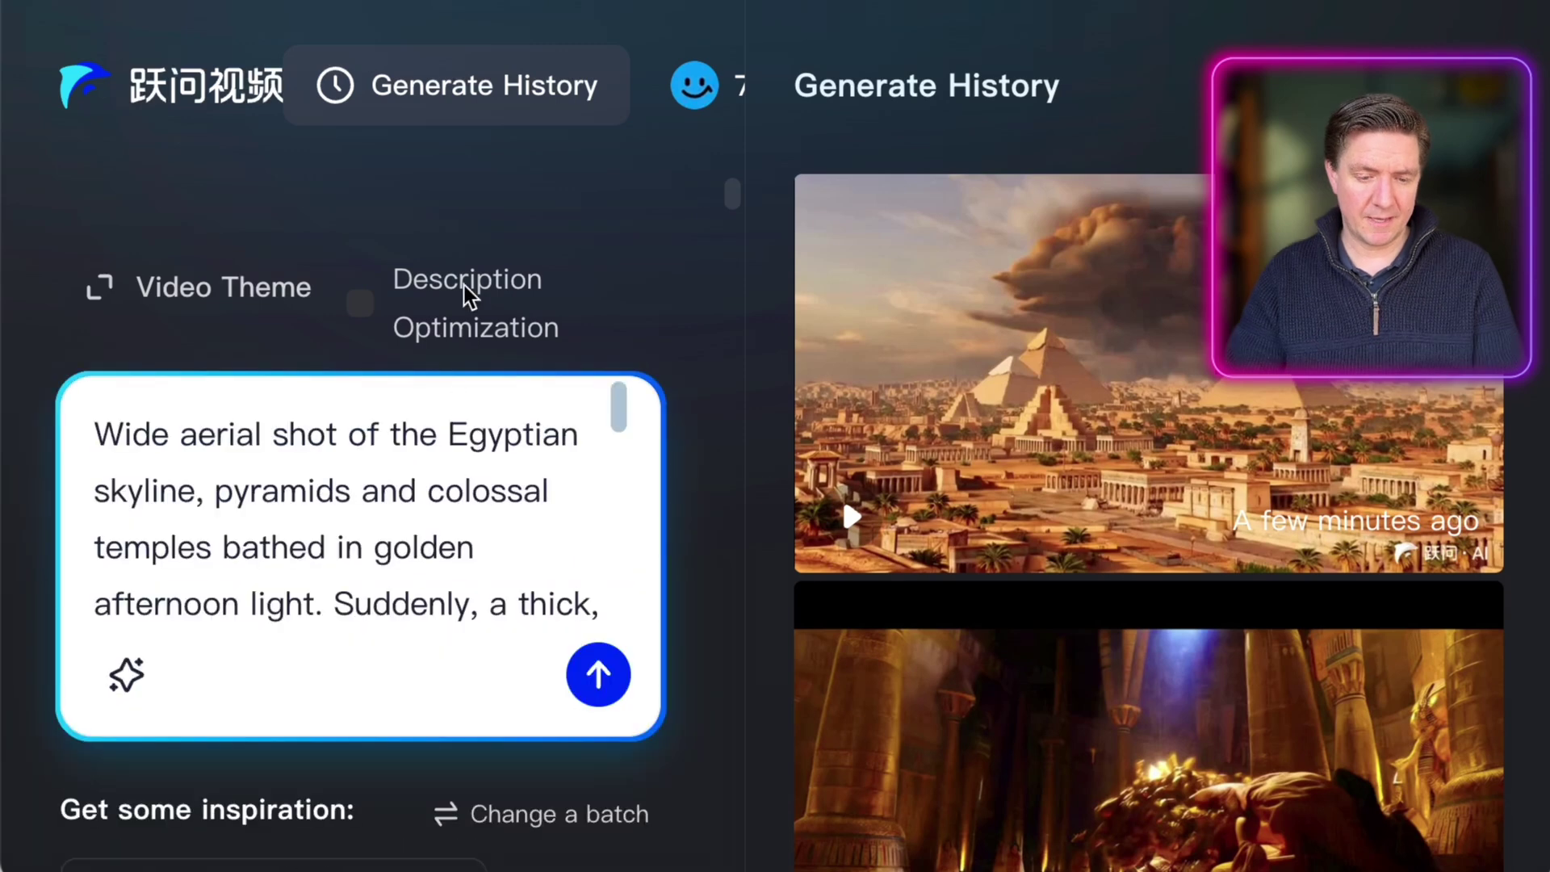
{"action": "left_click", "coordinate": [360, 307]}
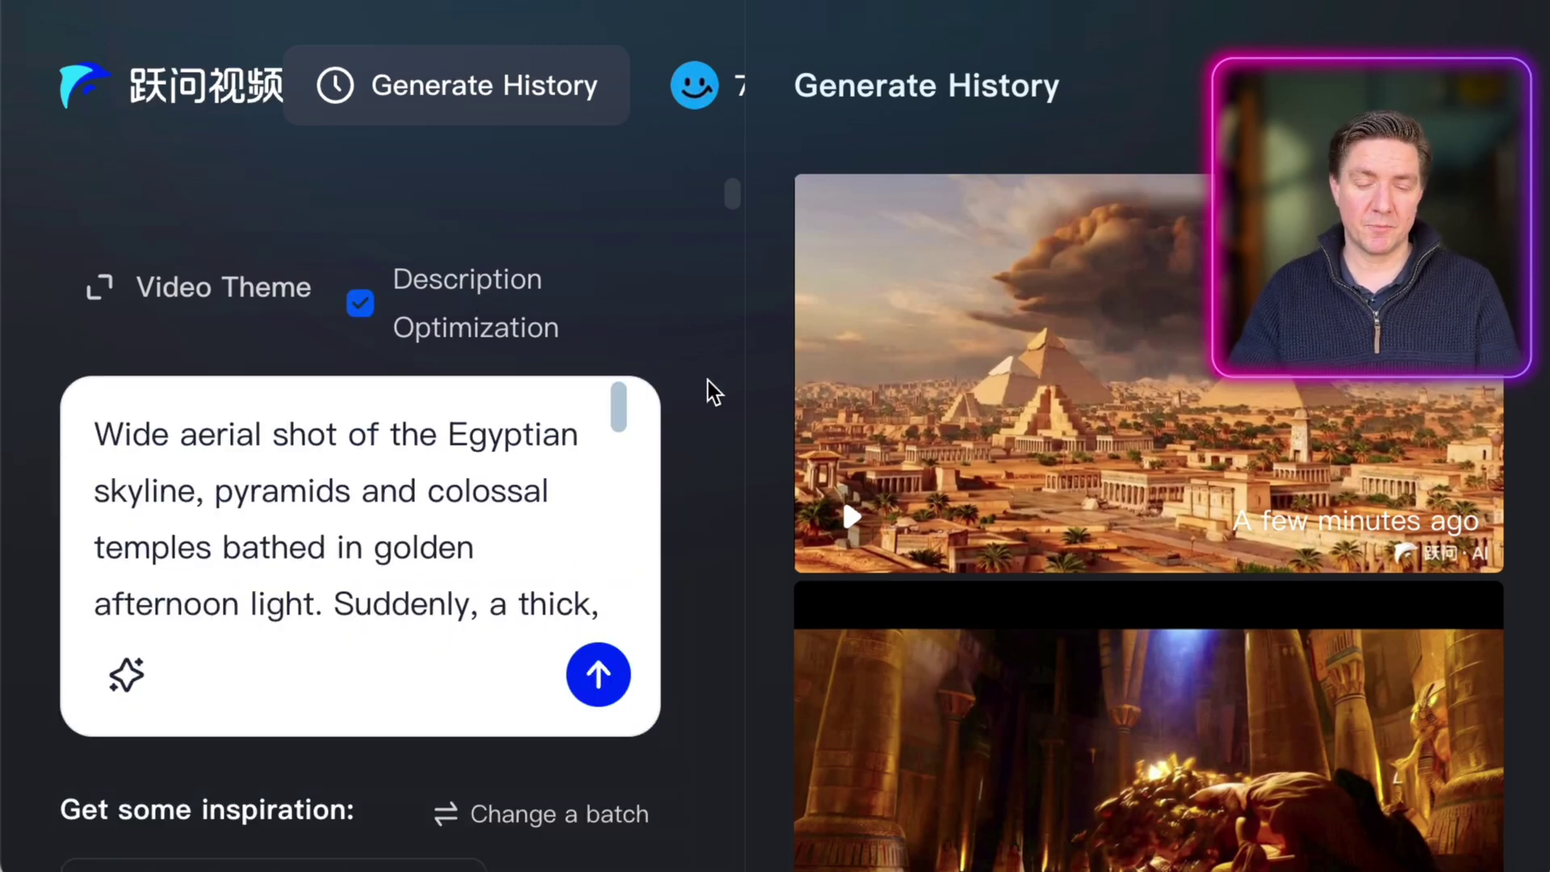
{"action": "left_click", "coordinate": [648, 673]}
{"action": "mouse_move", "coordinate": [846, 280]}
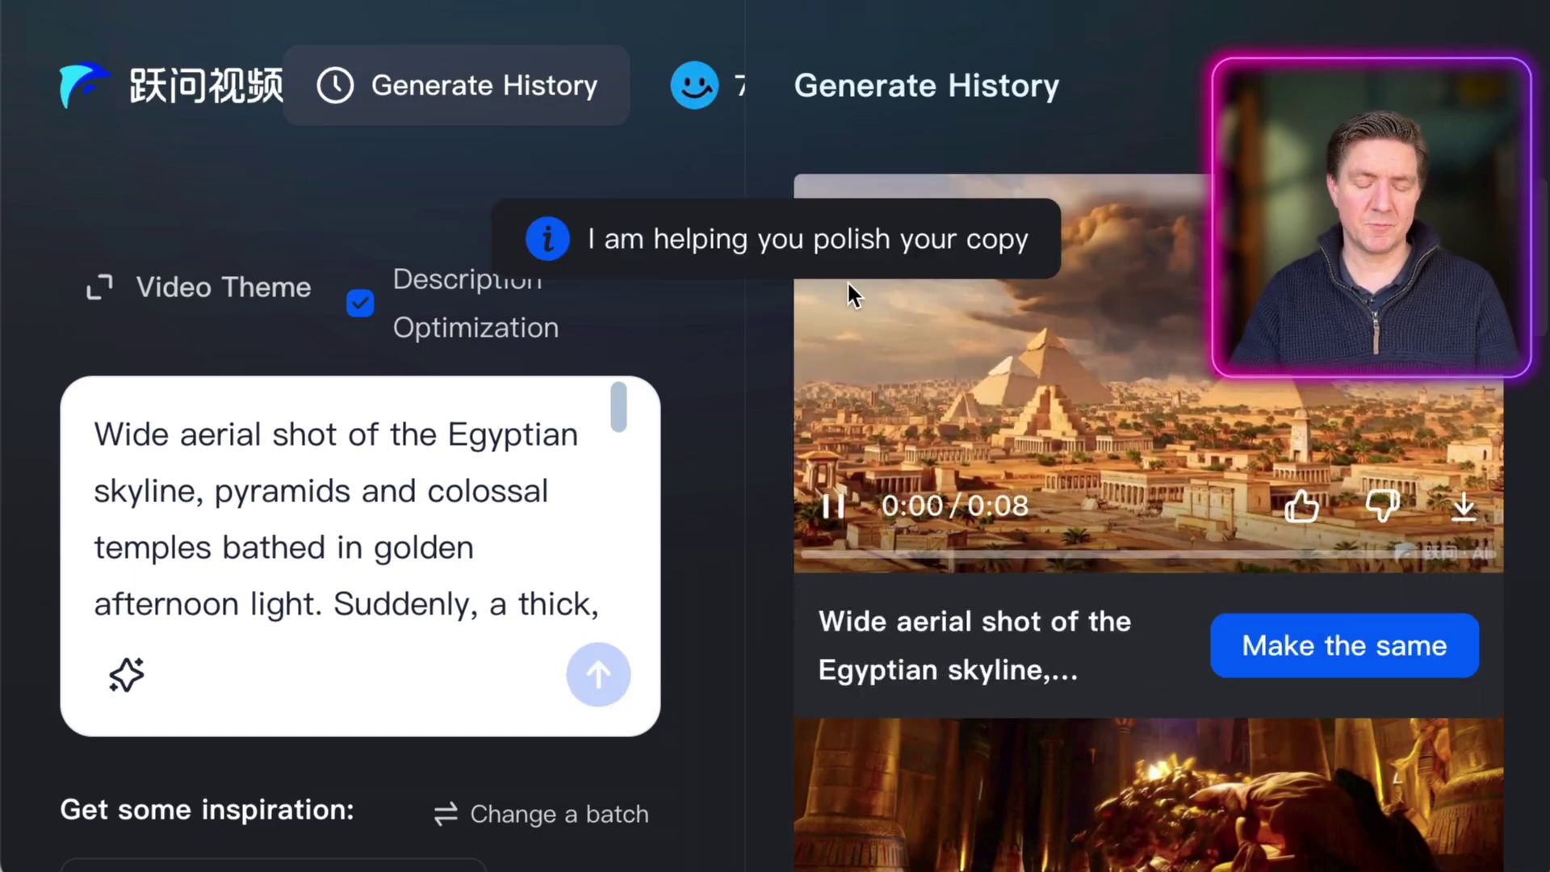
{"action": "key", "text": "ctrl+minus"}
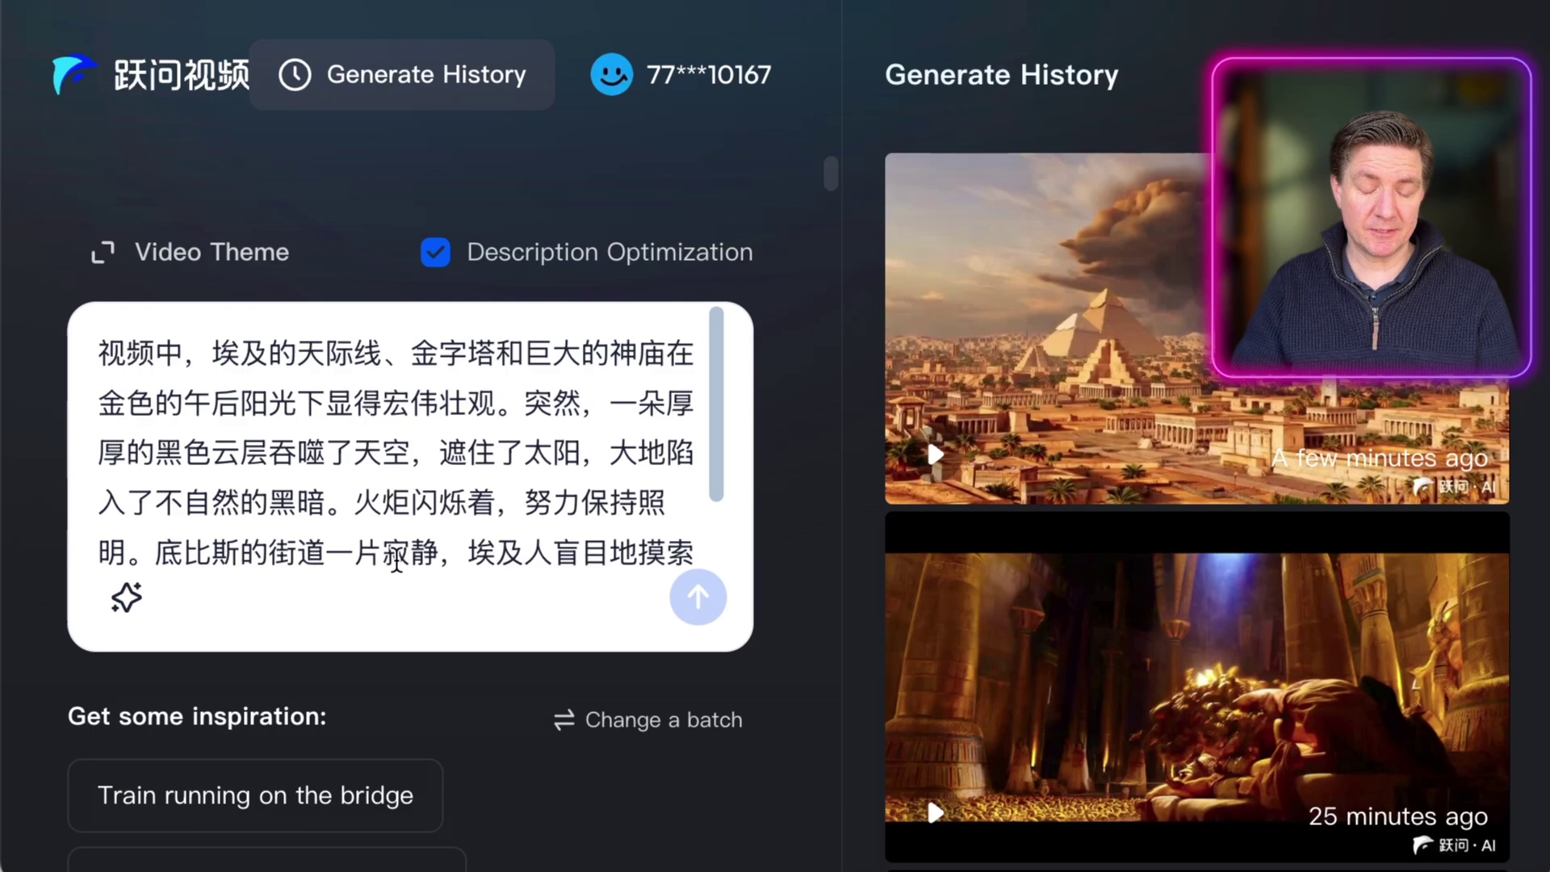
{"action": "key", "text": "ctrl+minus"}
{"action": "key", "text": "ctrl+minus"}
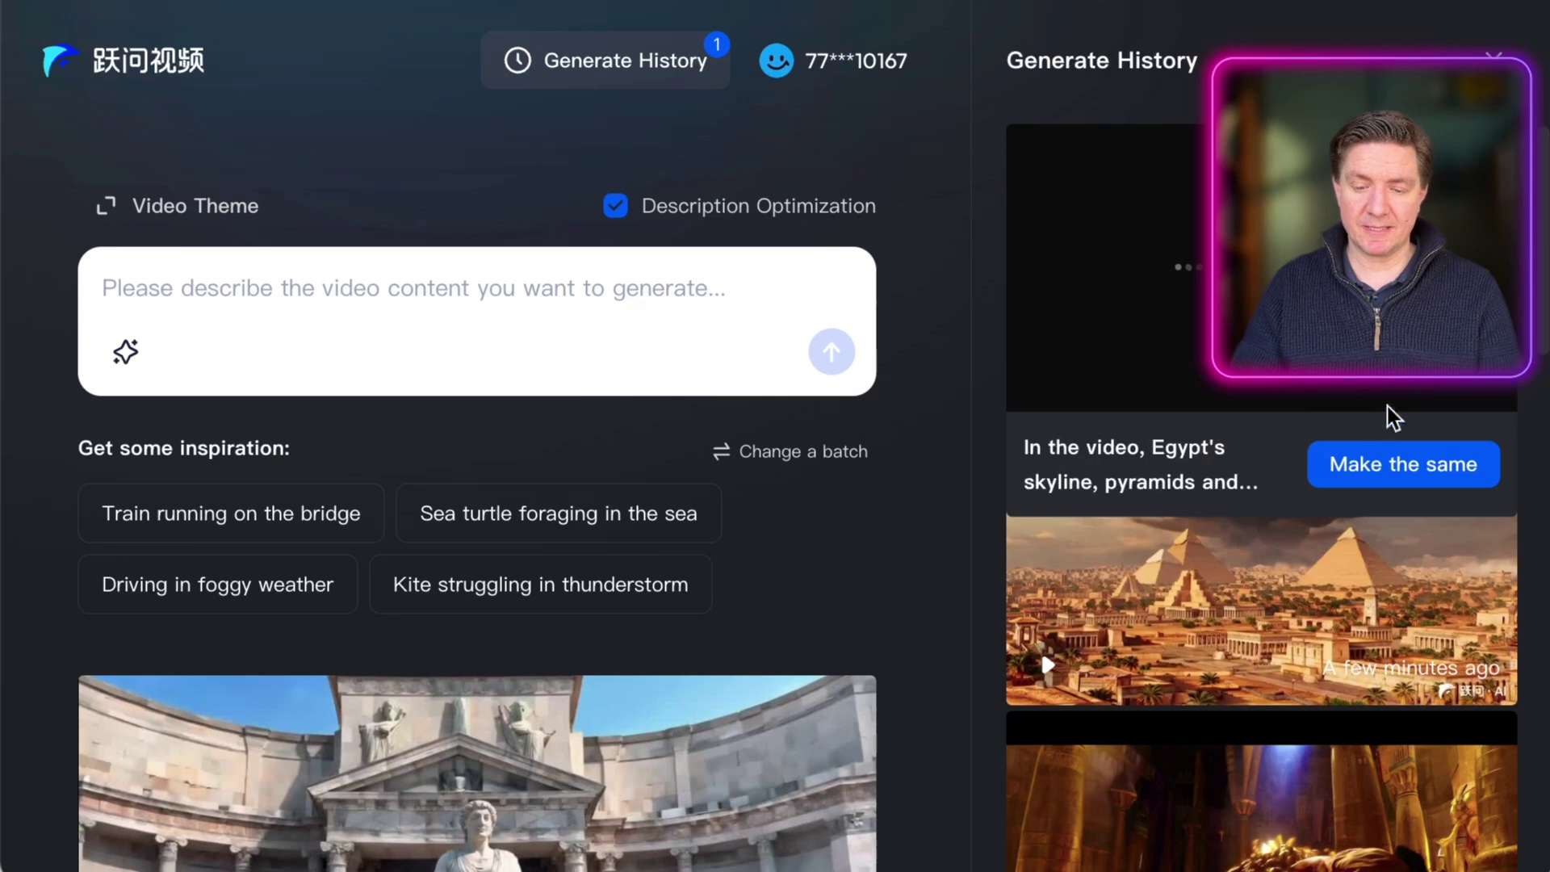
Reveal the full optimized description of the queued Egyptian skyline video in Generate History
{"action": "mouse_move", "coordinate": [1203, 396]}
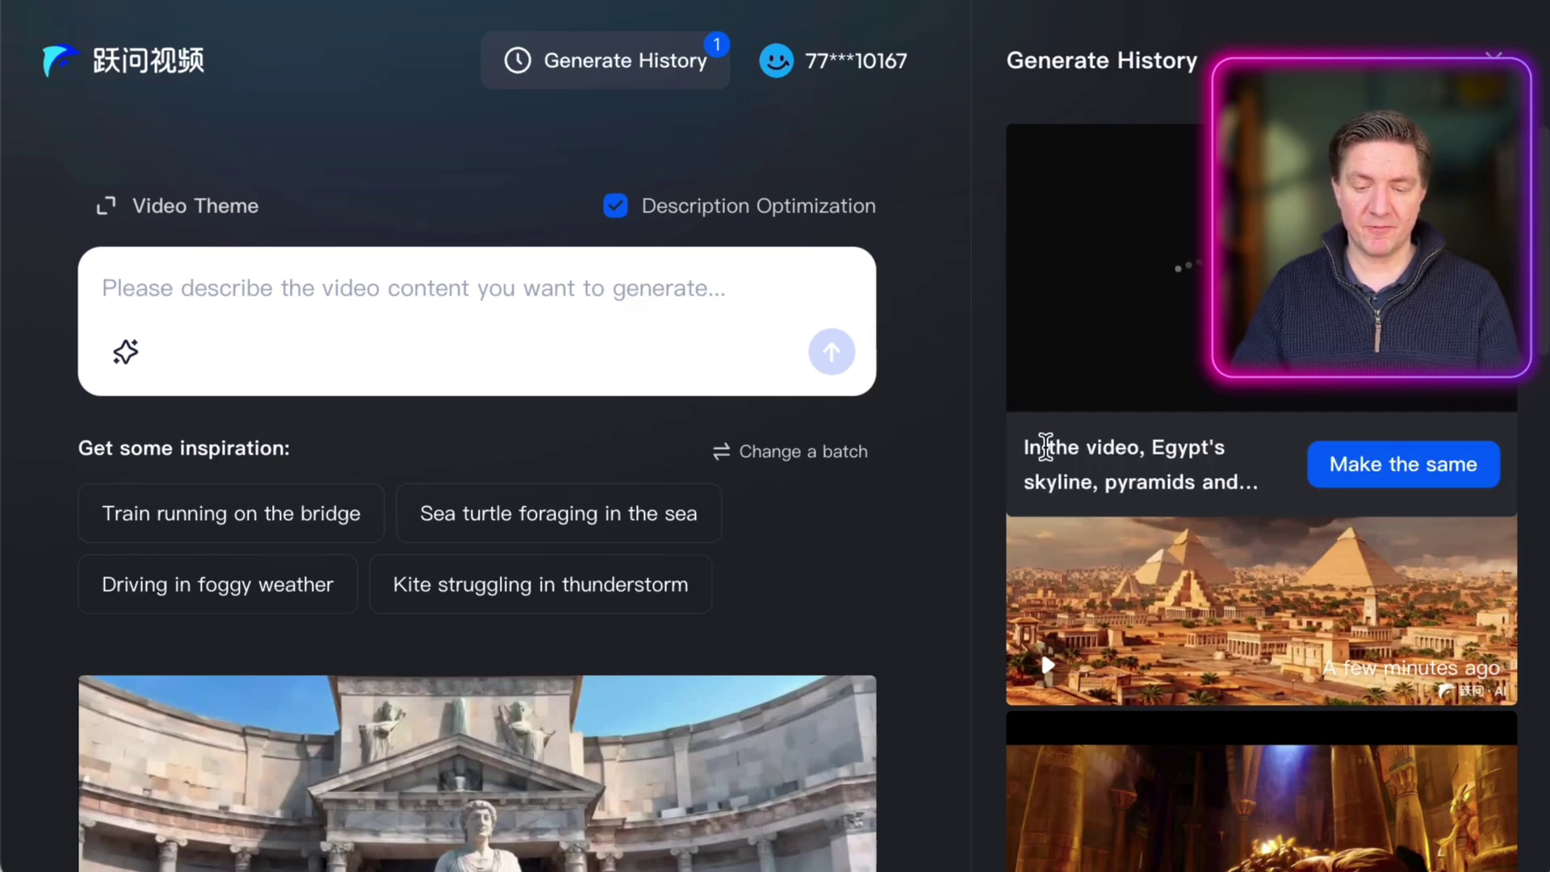
{"action": "left_click_drag", "start_coordinate": [1031, 447], "coordinate": [1194, 446]}
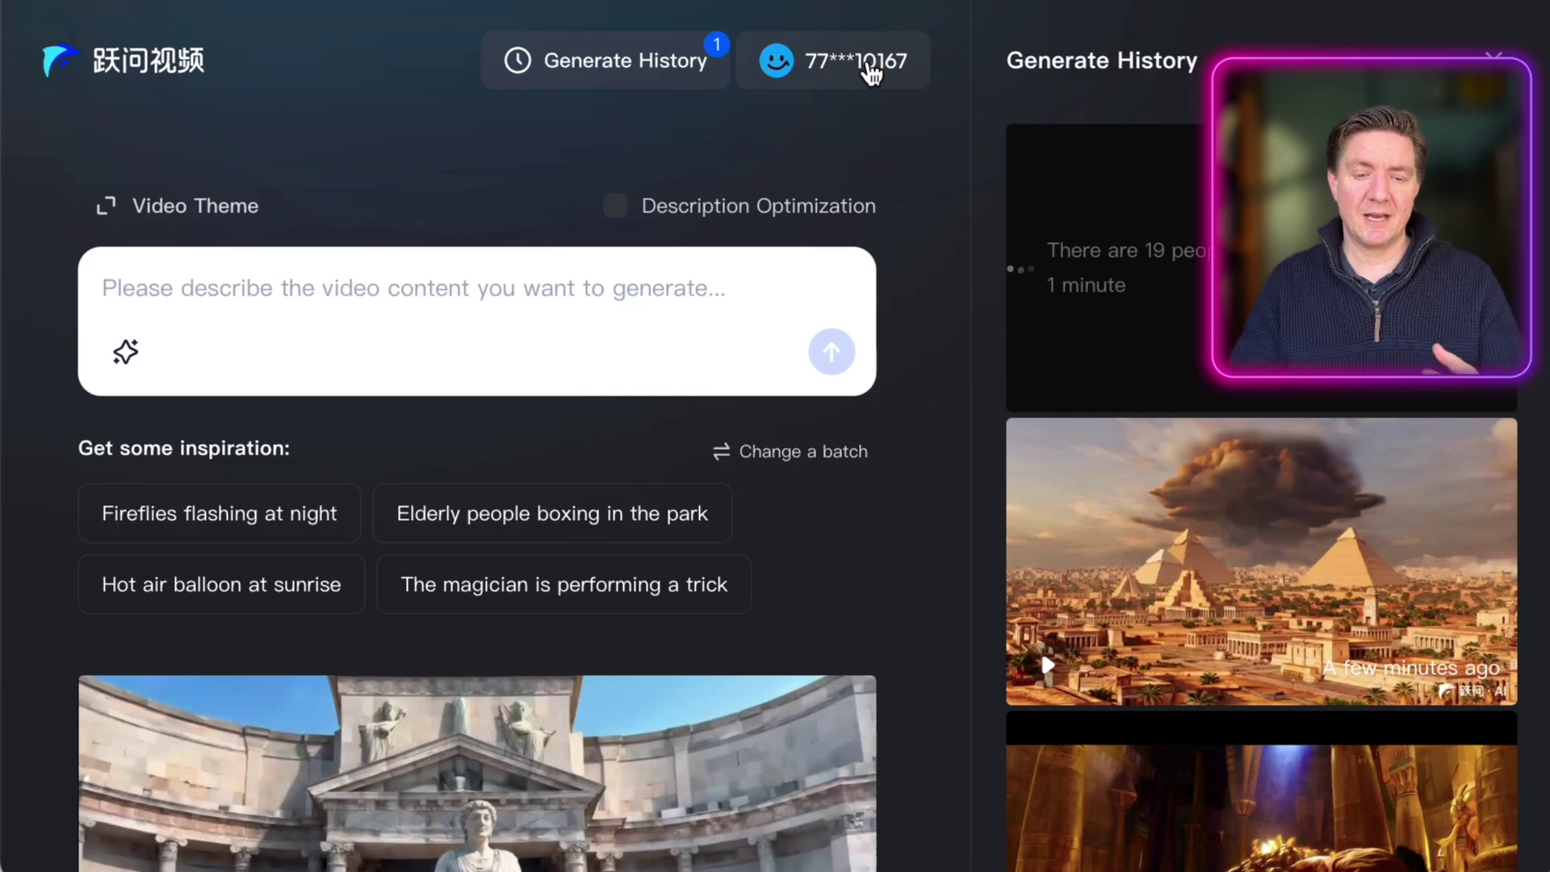
{"action": "left_click", "coordinate": [870, 75]}
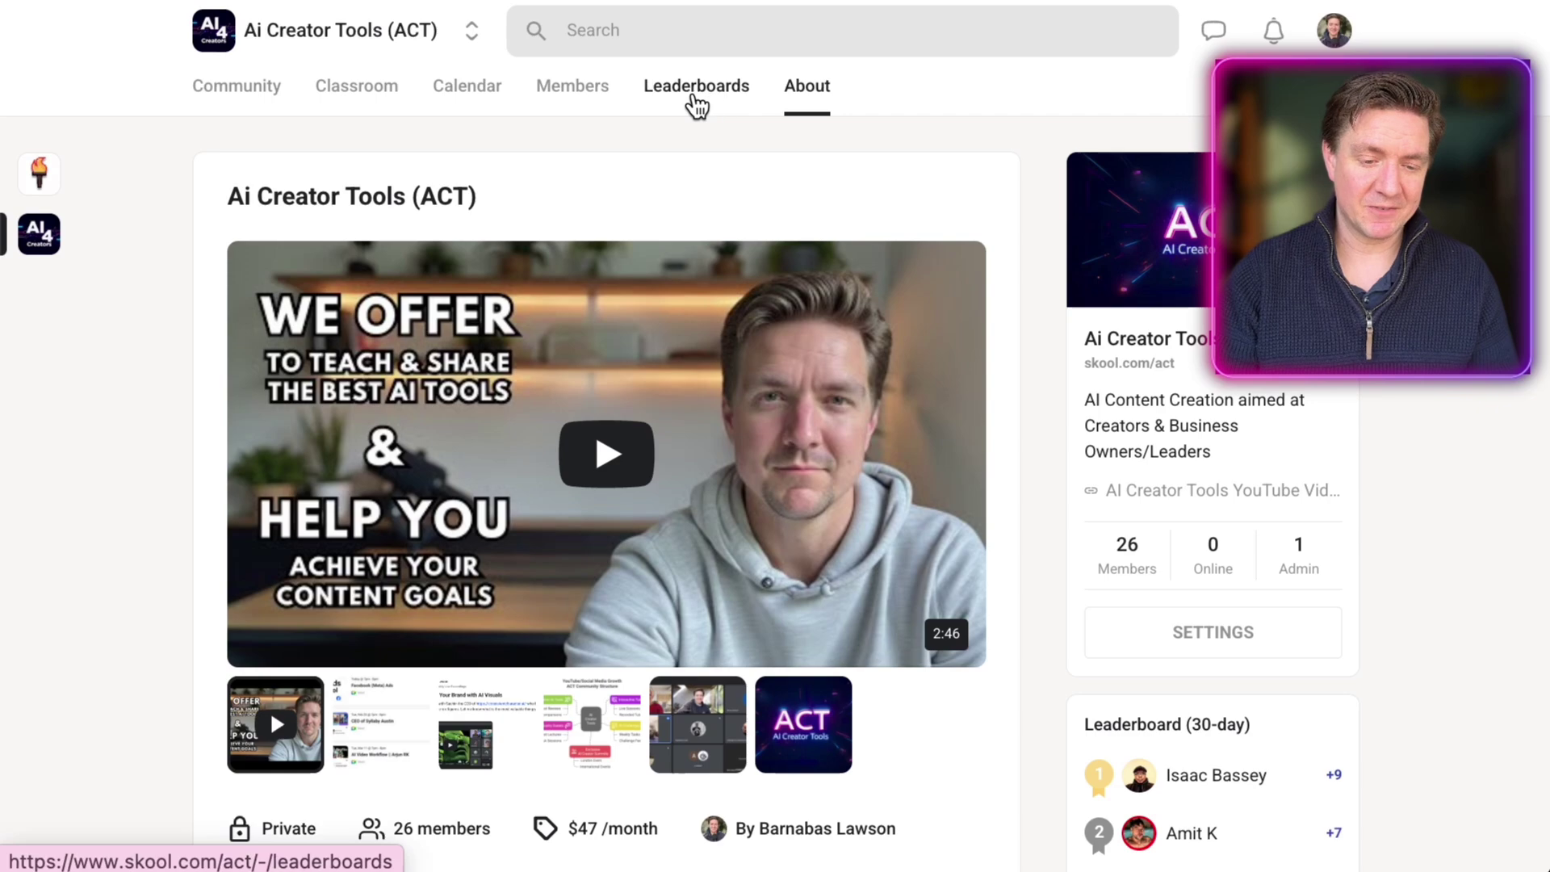
Filter the Ai Creator Tools Community feed to the AI TOOLS category
{"action": "left_click", "coordinate": [594, 93]}
{"action": "left_click", "coordinate": [235, 86]}
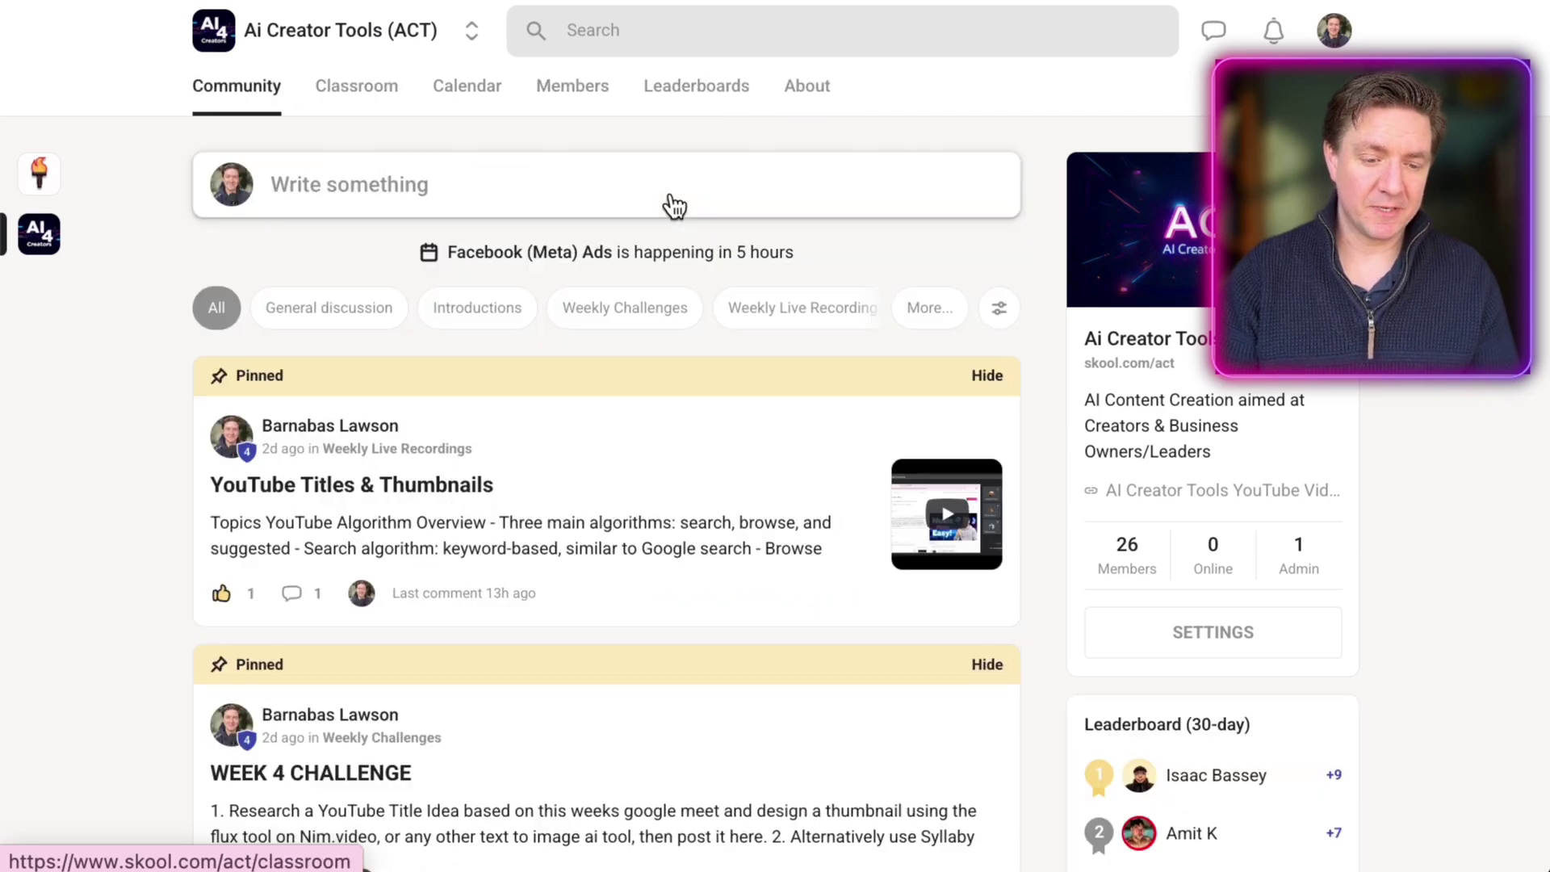
{"action": "left_click", "coordinate": [935, 322]}
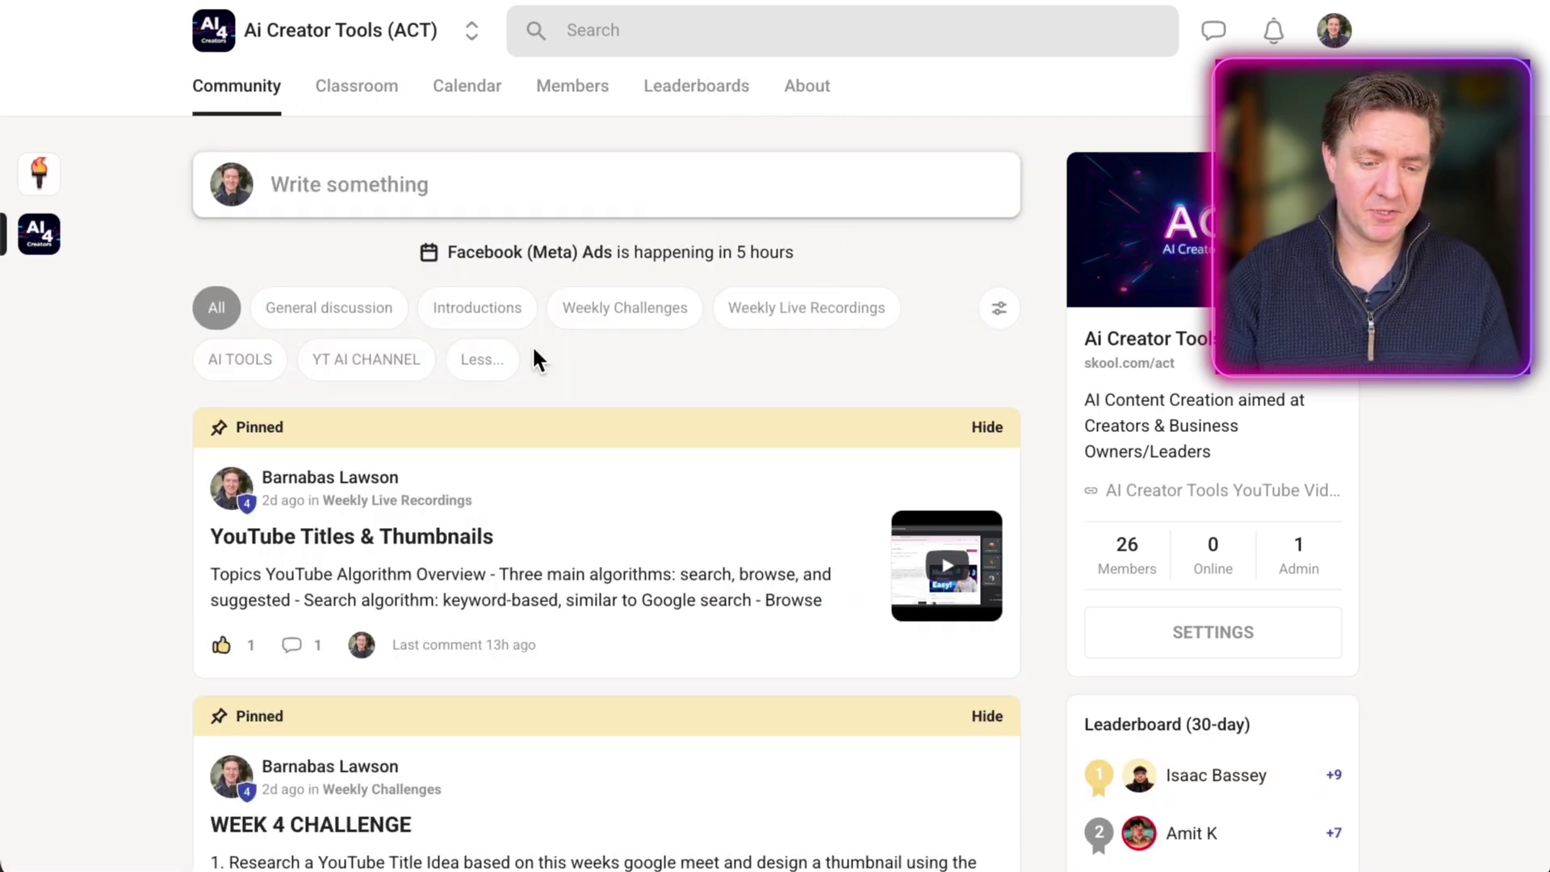
{"action": "left_click", "coordinate": [264, 375]}
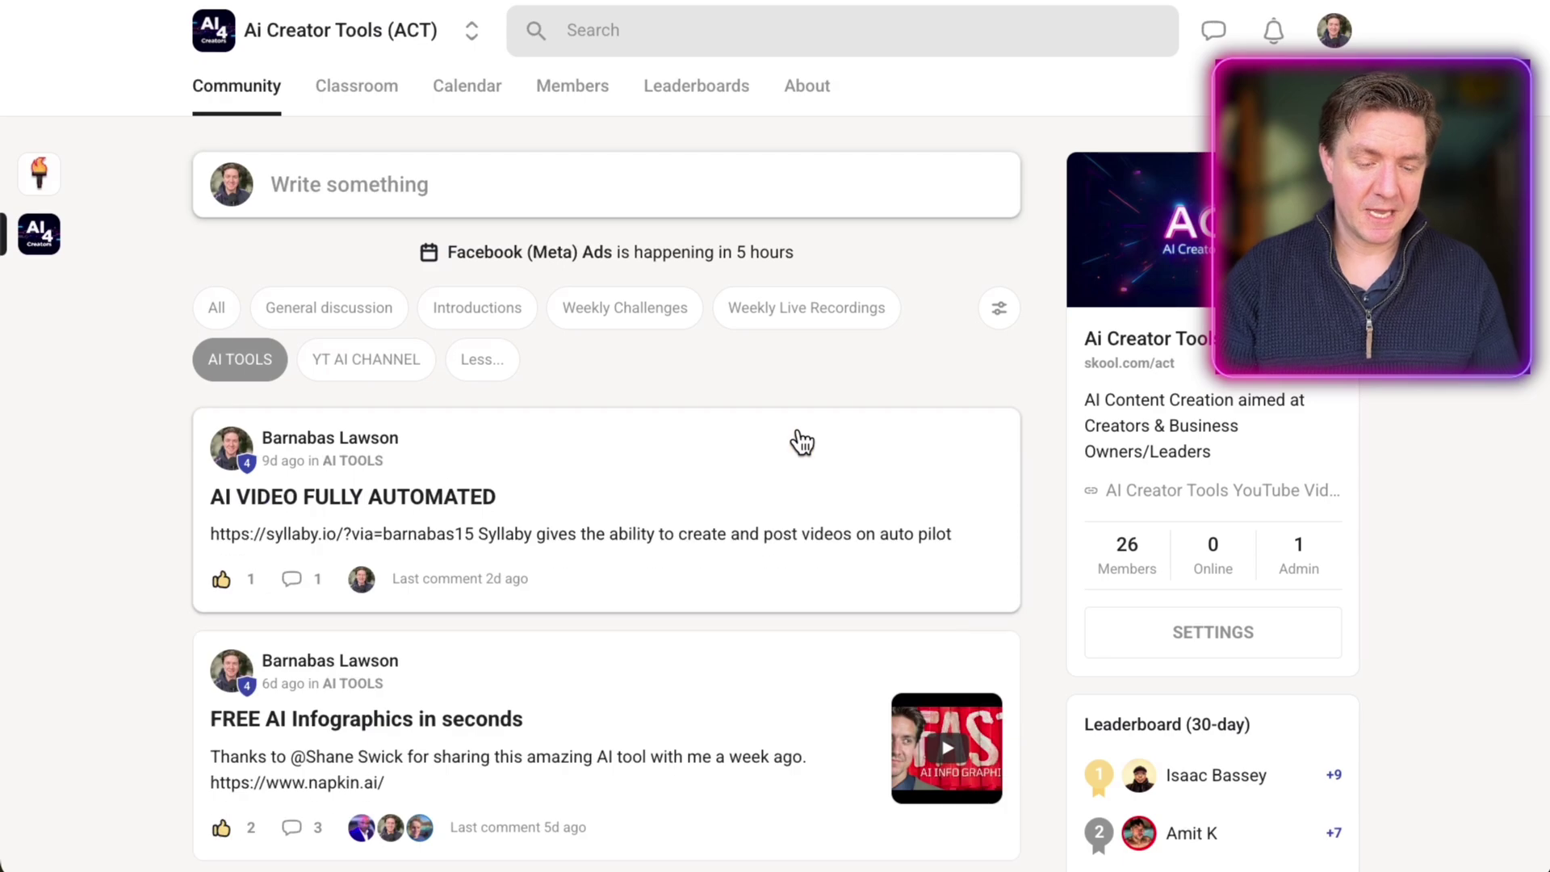
{"action": "scroll", "coordinate": [795, 436], "scroll_direction": "down", "scroll_amount": 8}
{"action": "scroll", "coordinate": [802, 442], "scroll_direction": "down", "scroll_amount": 1}
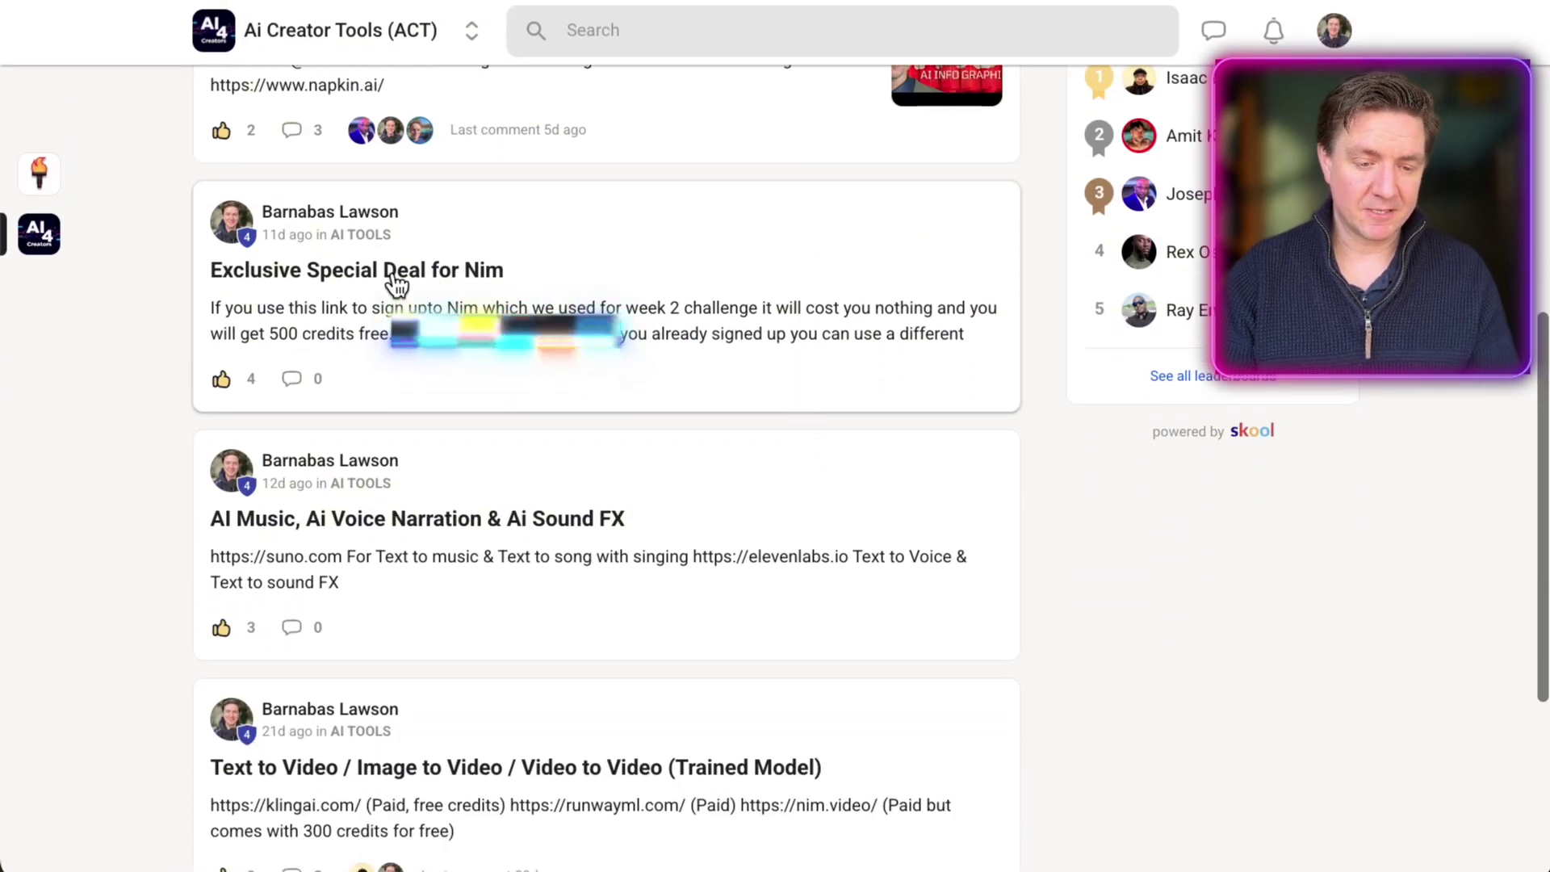
{"action": "scroll", "coordinate": [762, 343], "scroll_direction": "up", "scroll_amount": 9}
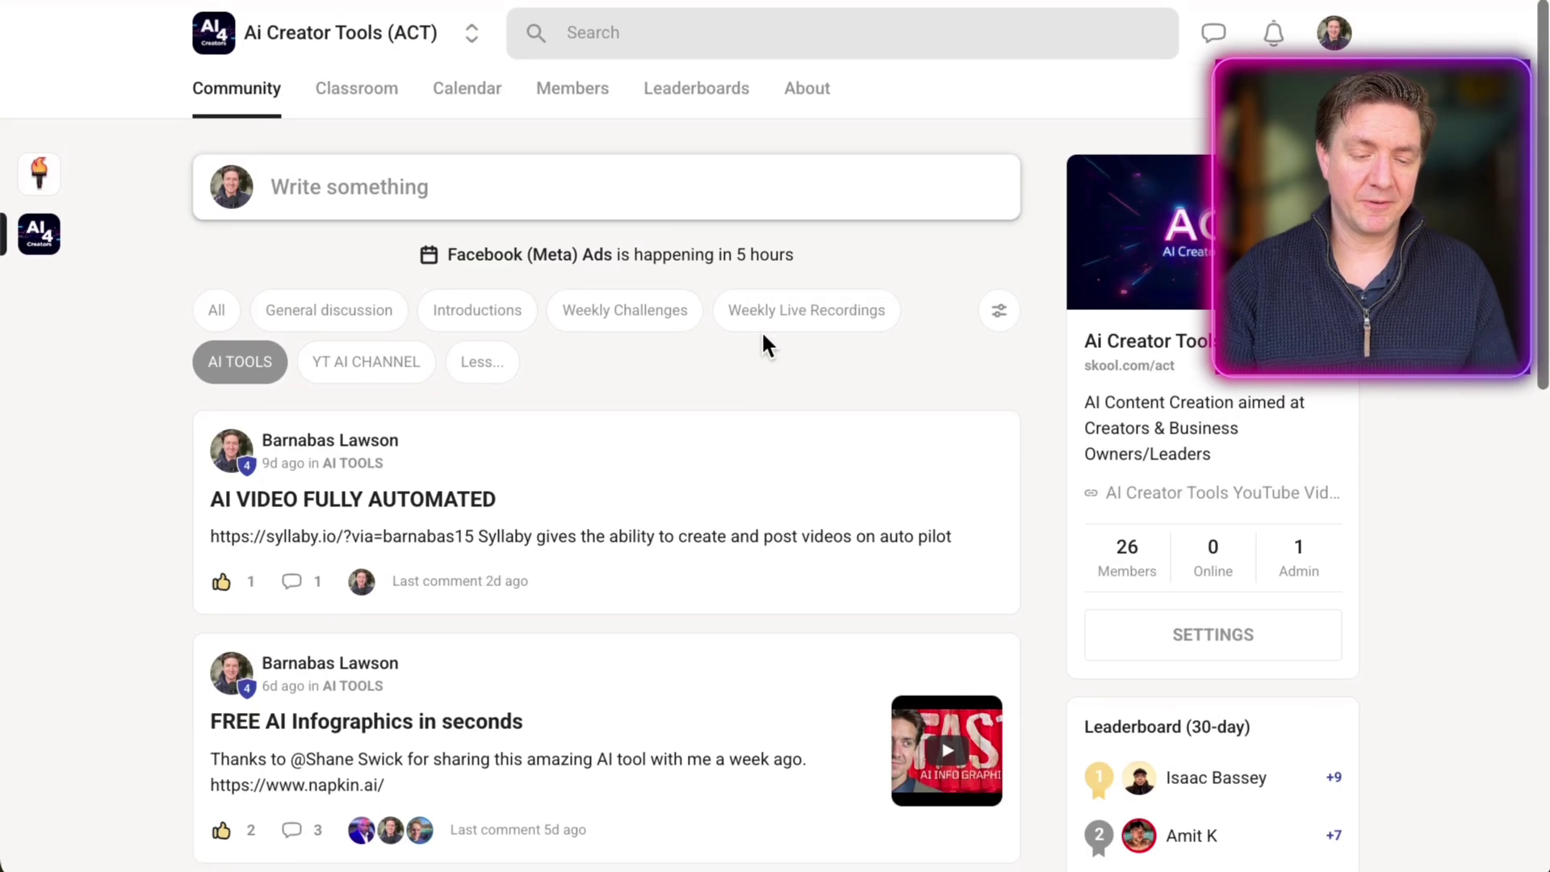